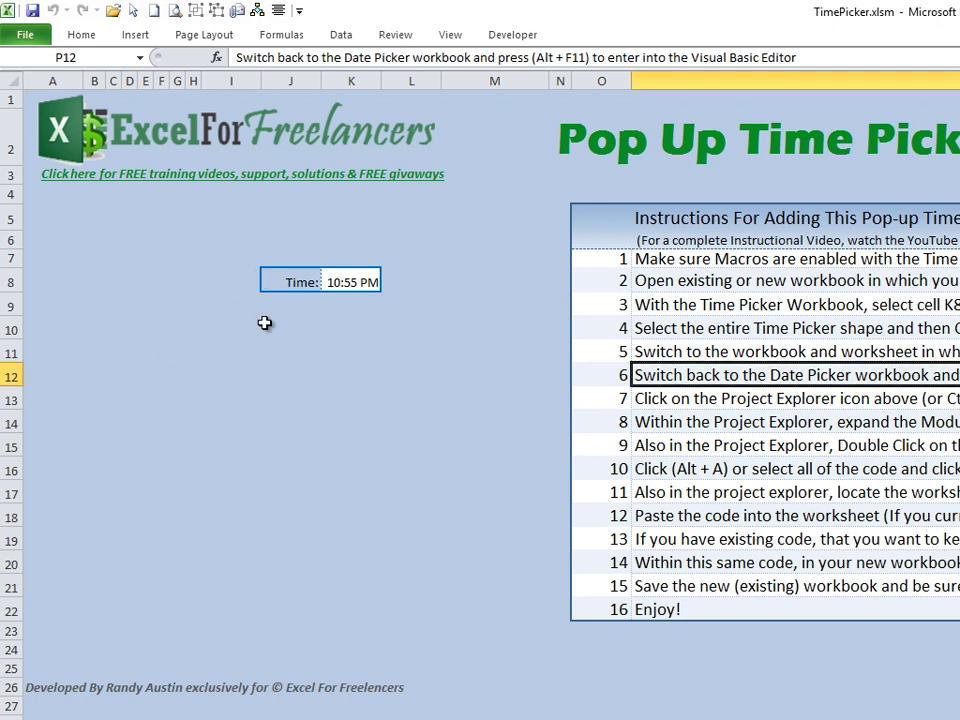
Step: Set the K8 pop-up time picker to 11:00 PM and open its interval and theme settings
click(343, 274)
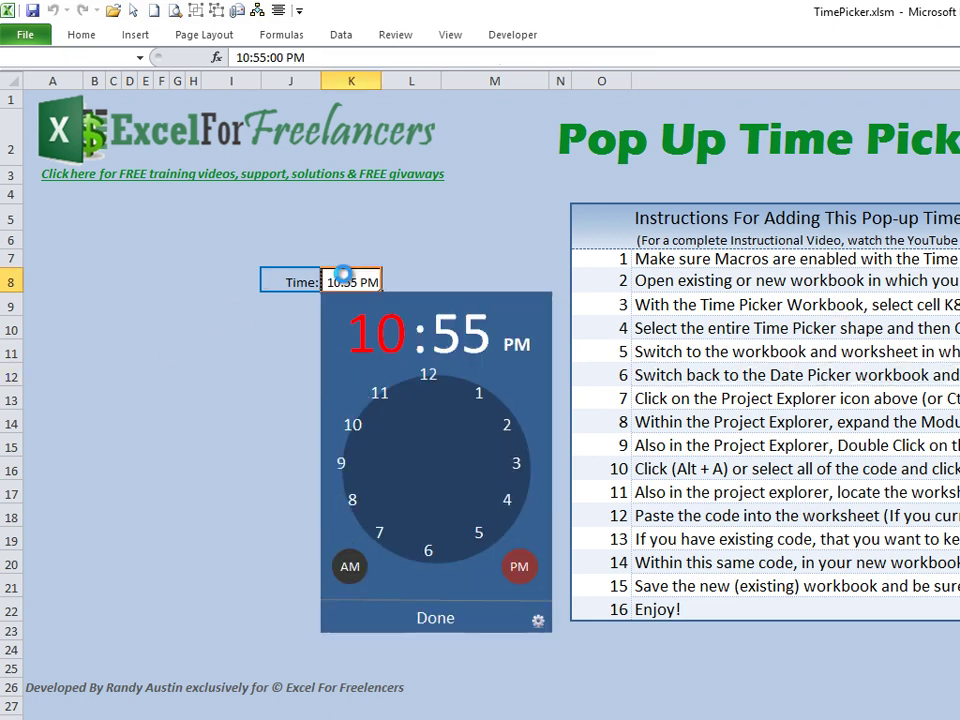
click(389, 404)
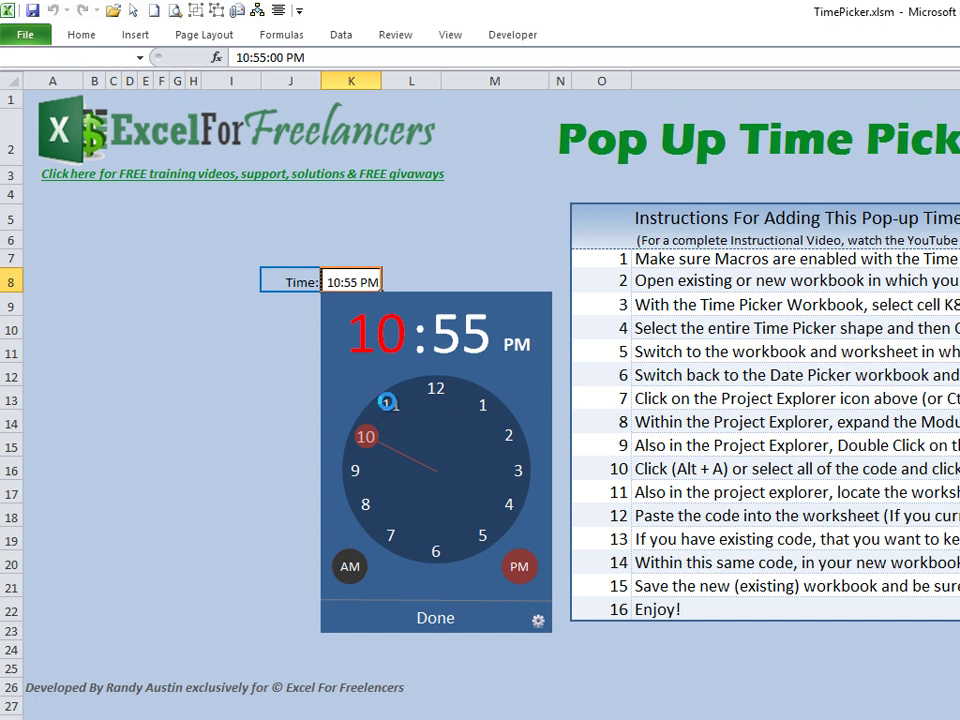
click(436, 392)
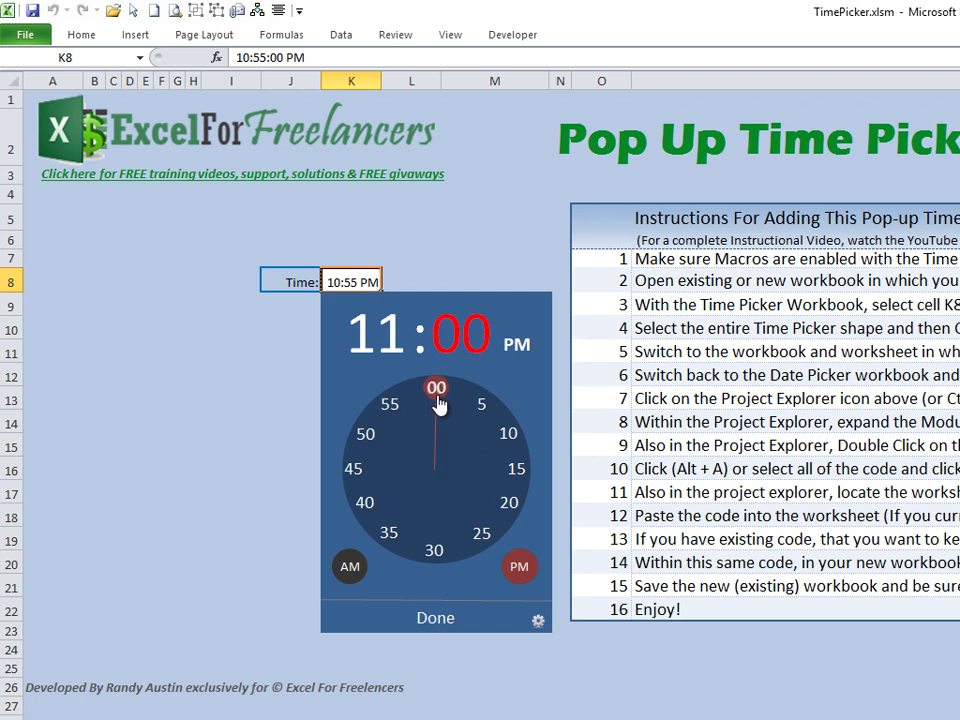
click(349, 566)
click(519, 566)
click(538, 623)
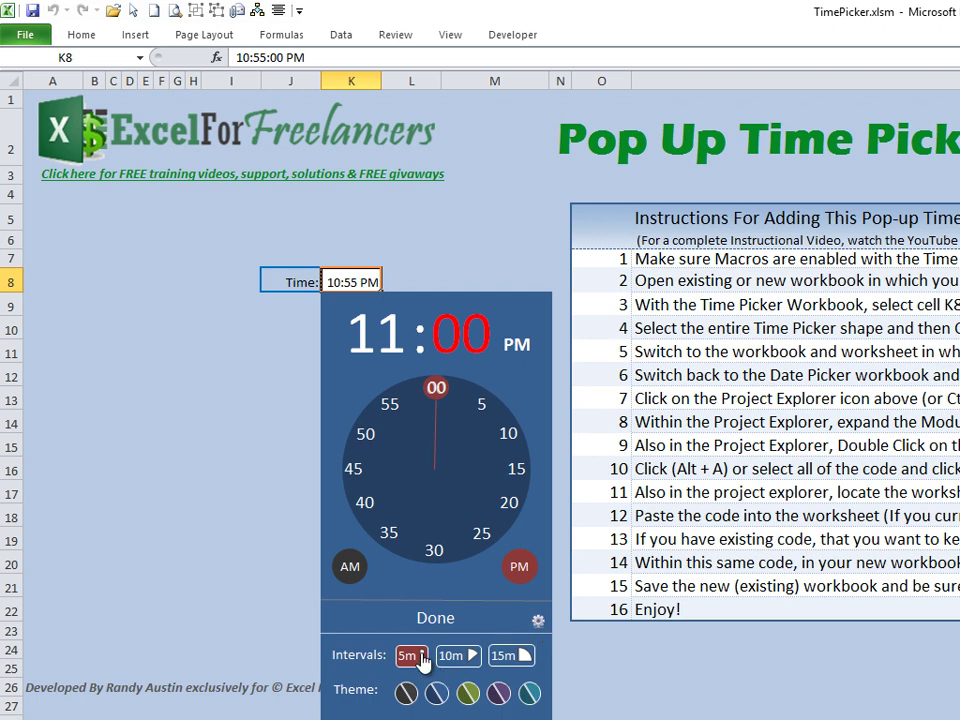
Step: Set 15-minute intervals, keep blue after trying black, green, purple and teal themes, then toggle Developer tools
click(455, 660)
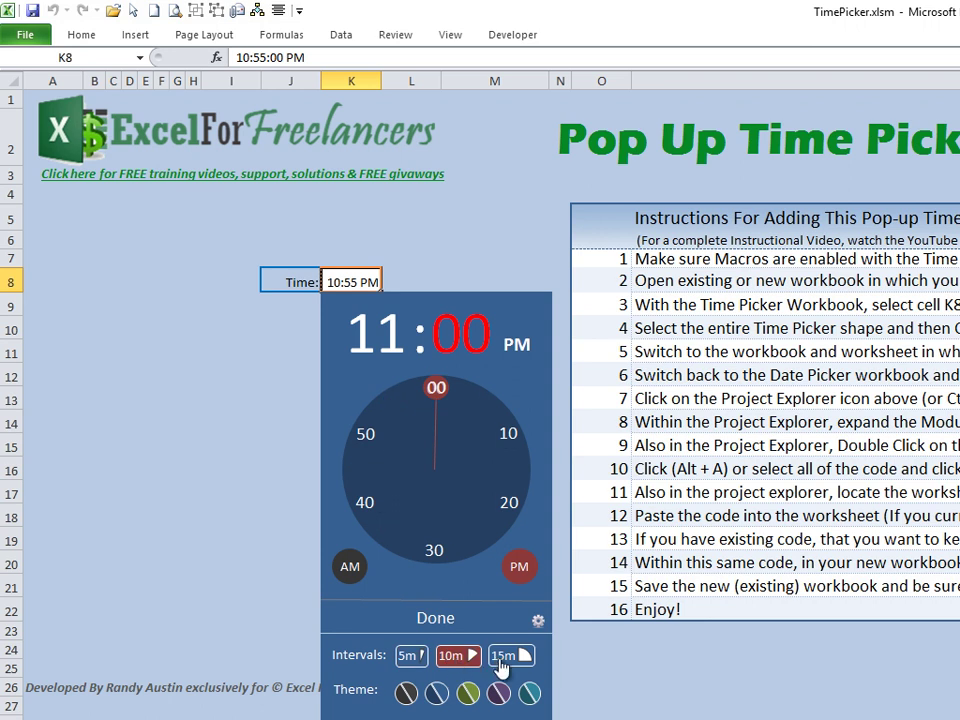
click(505, 658)
click(407, 693)
click(436, 693)
click(467, 693)
click(498, 693)
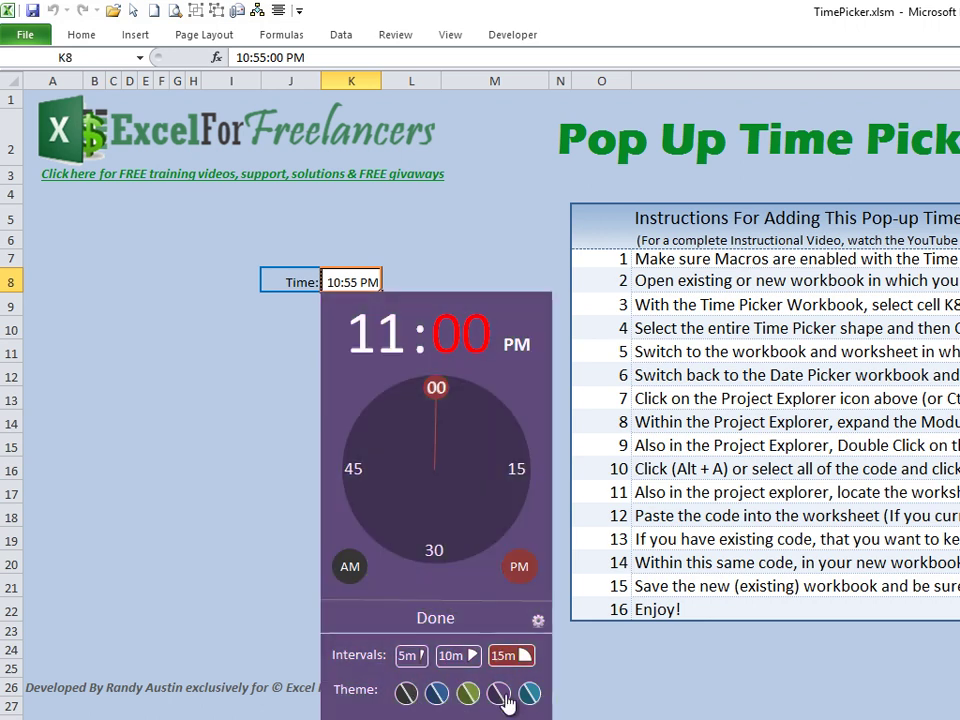
click(529, 693)
click(436, 693)
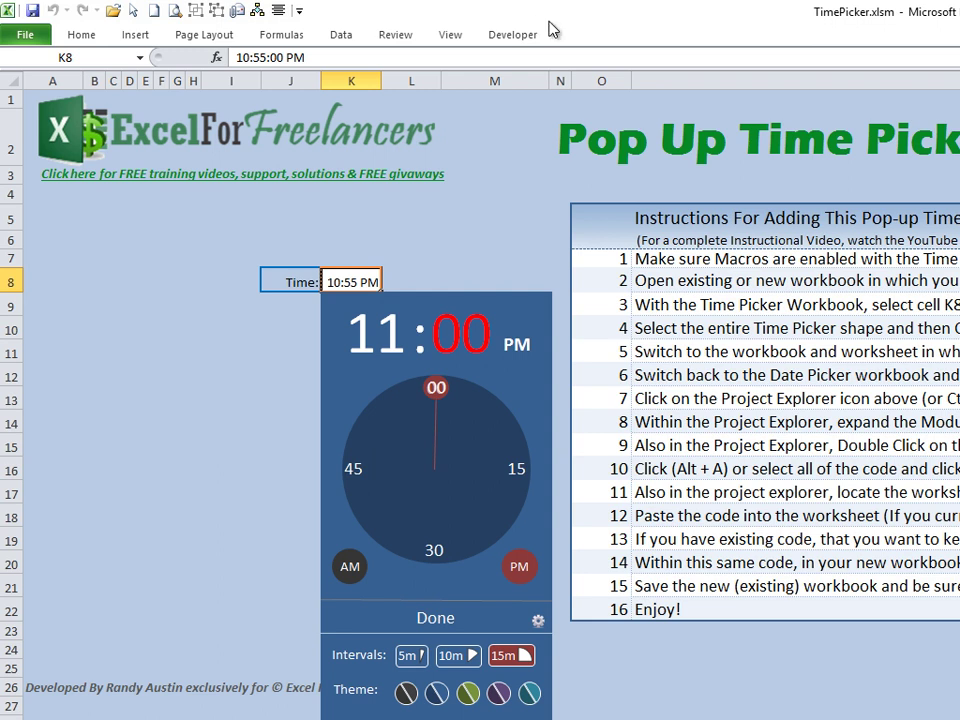
click(514, 36)
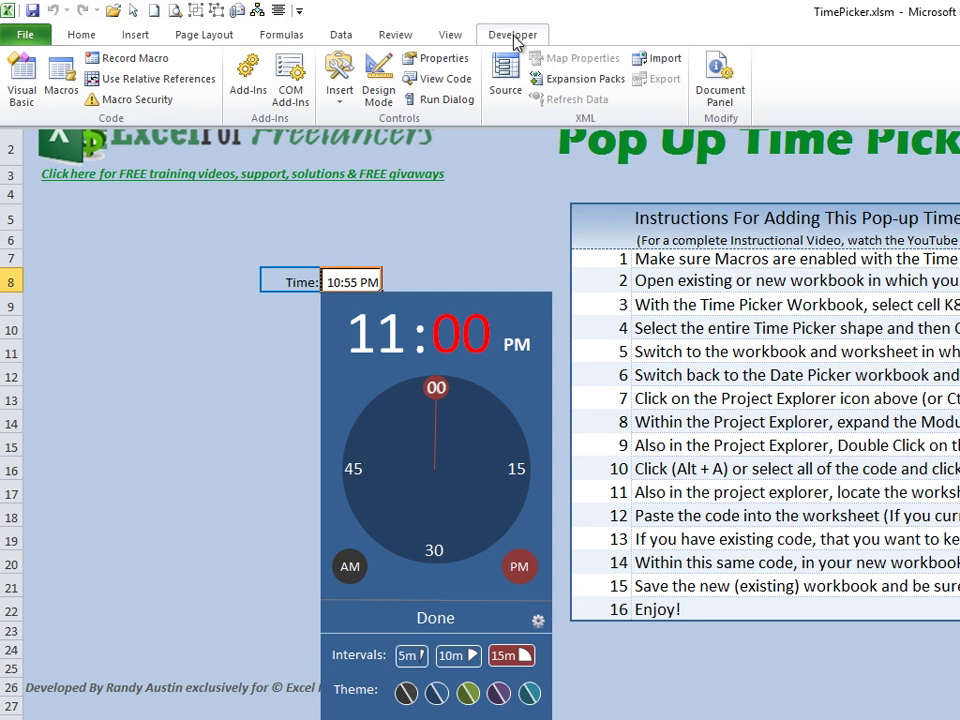
click(199, 291)
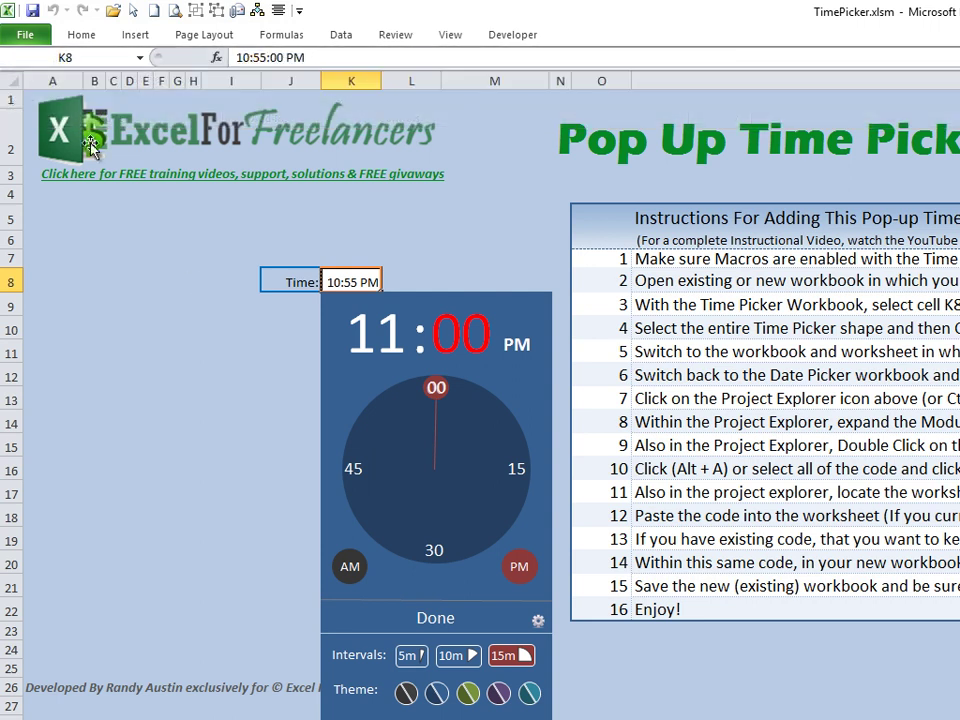
Step: Create a new blank workbook and enter the label 'Time:' in cell B3
click(153, 12)
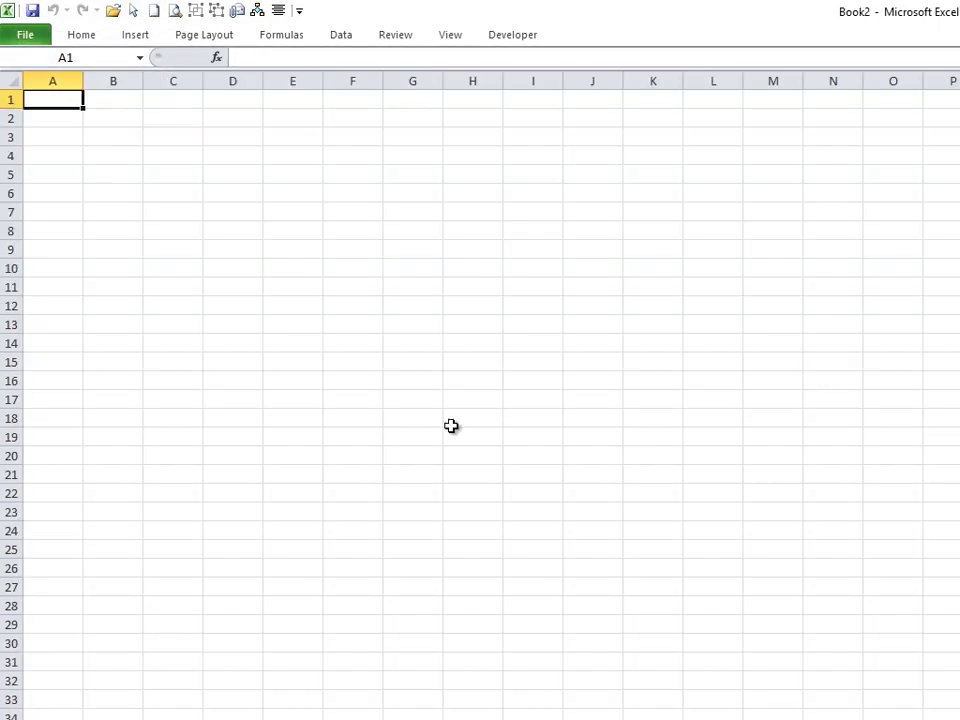
click(162, 153)
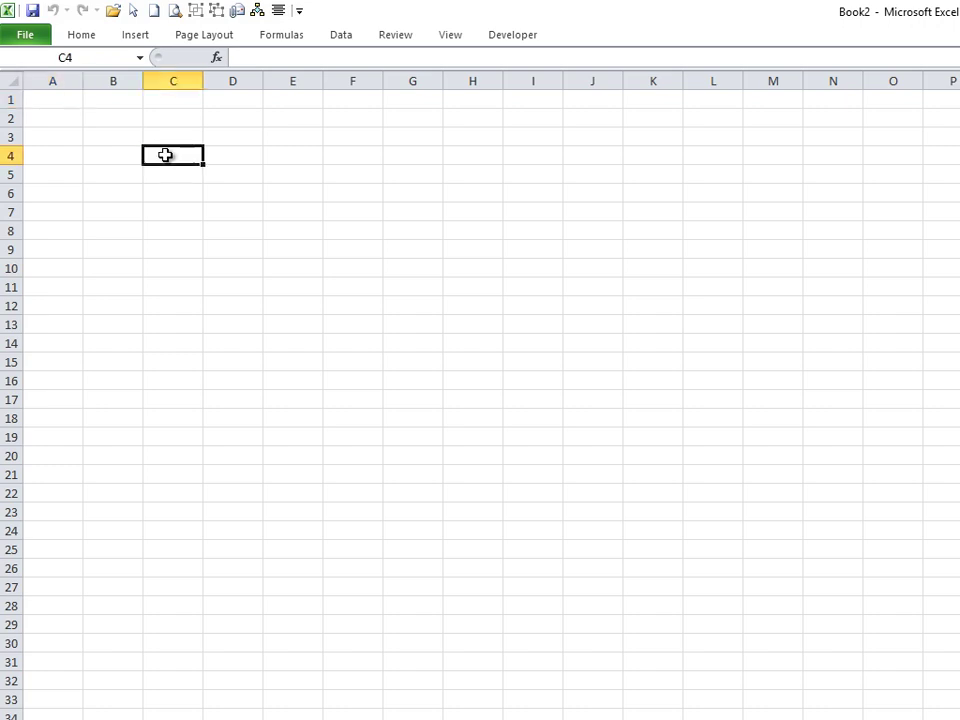
click(104, 134)
text(Ti)
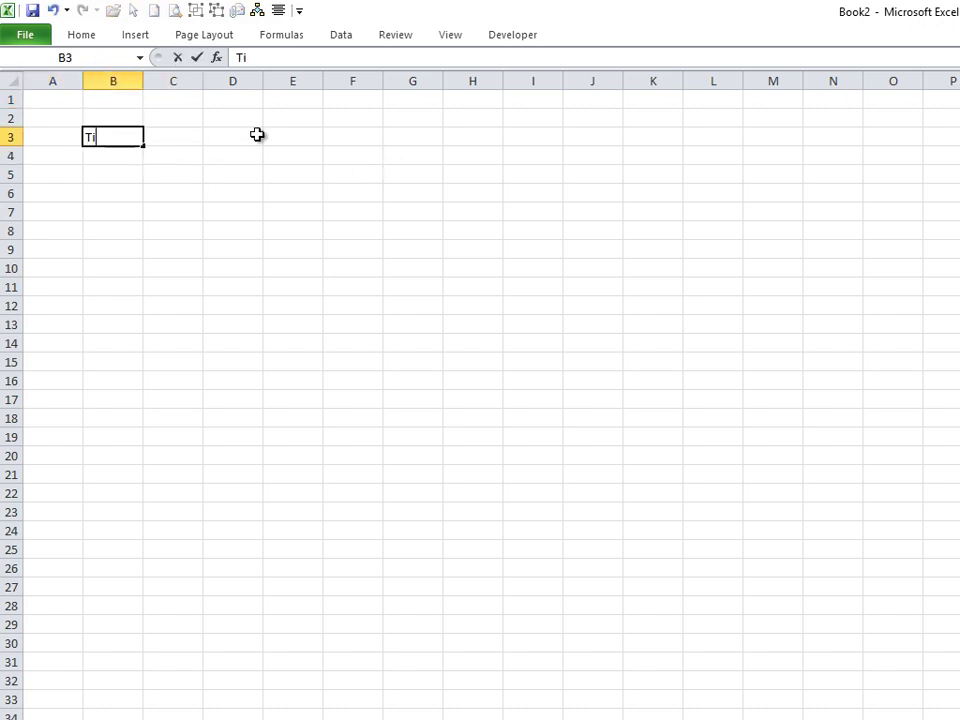
text(me:)
key(Tab)
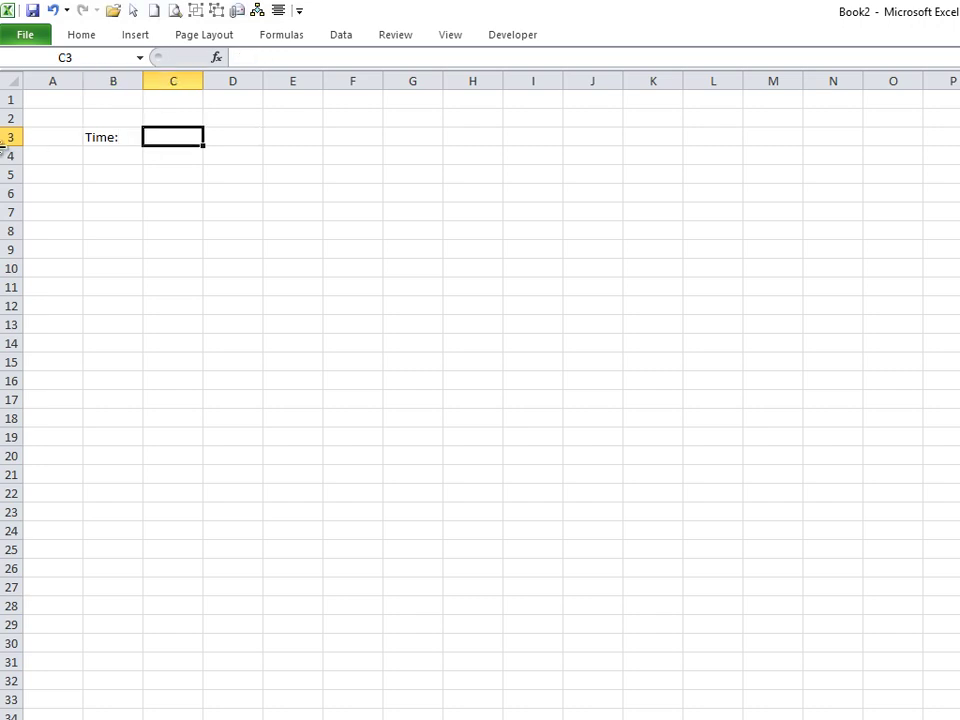
Step: Select C3 beside the label and switch back to the TimePicker workbook with Ctrl+Tab
click(113, 139)
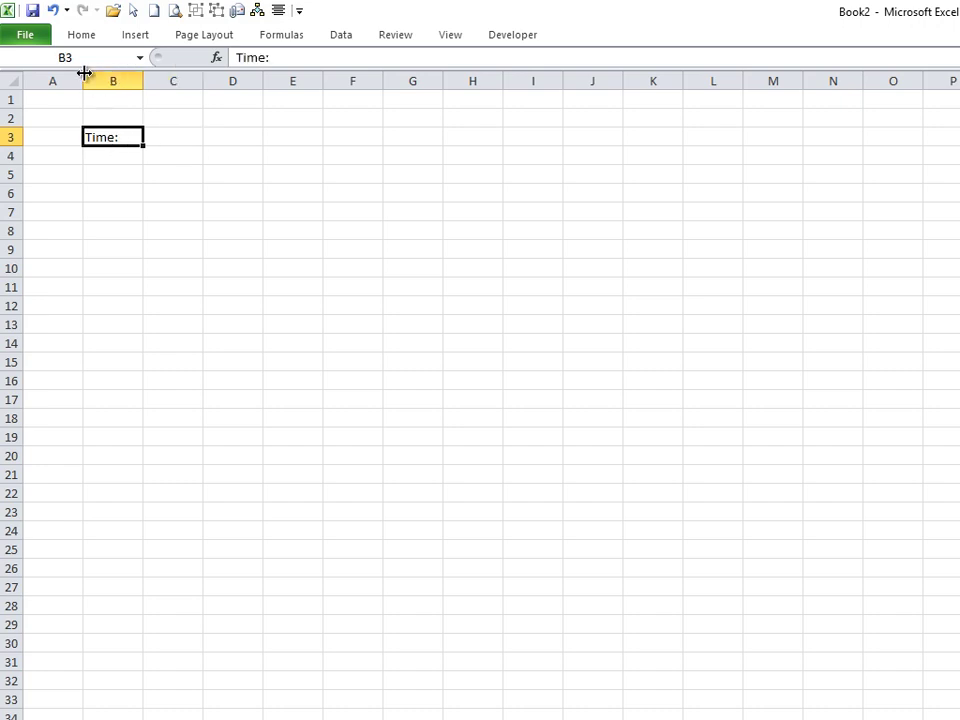
click(170, 148)
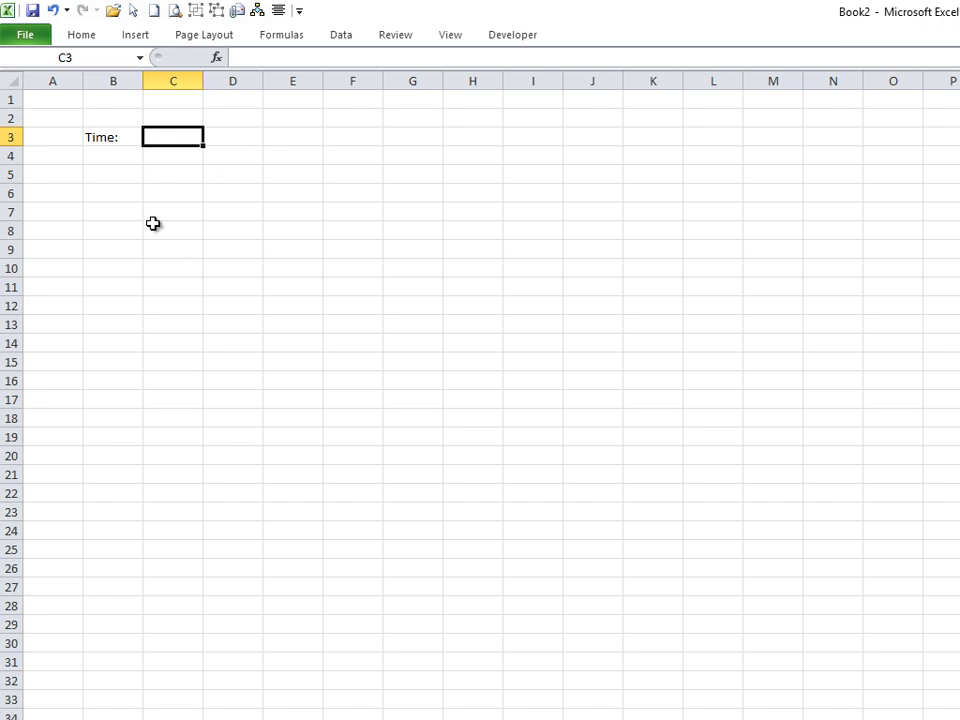
key(ctrl+Tab)
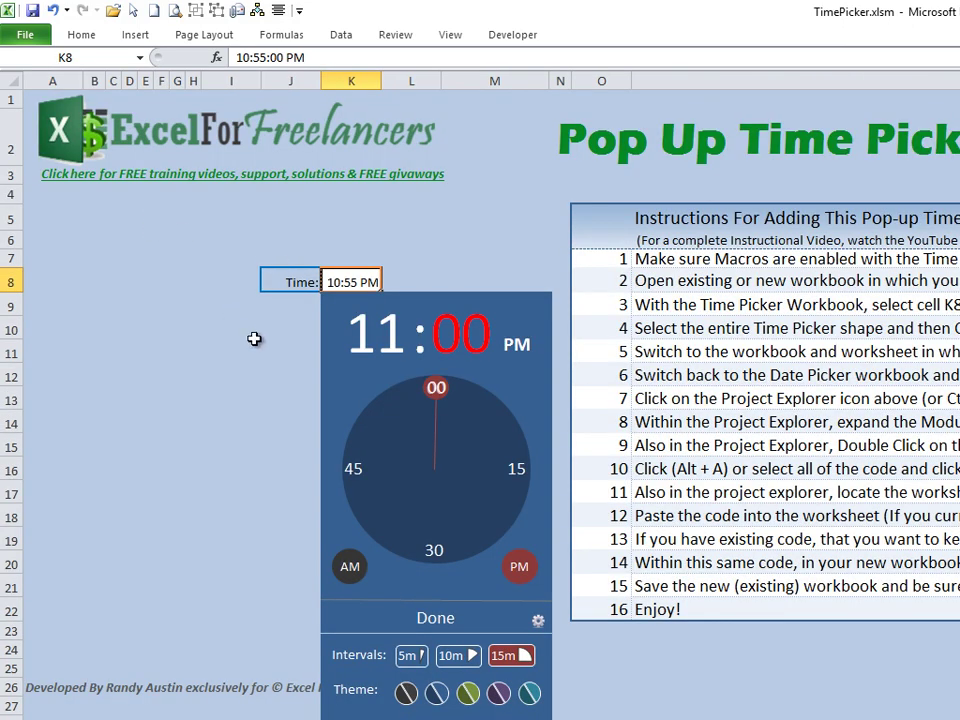
Step: Reopen the K8 picker, select the whole TimePickGrp shape group and copy it
click(474, 210)
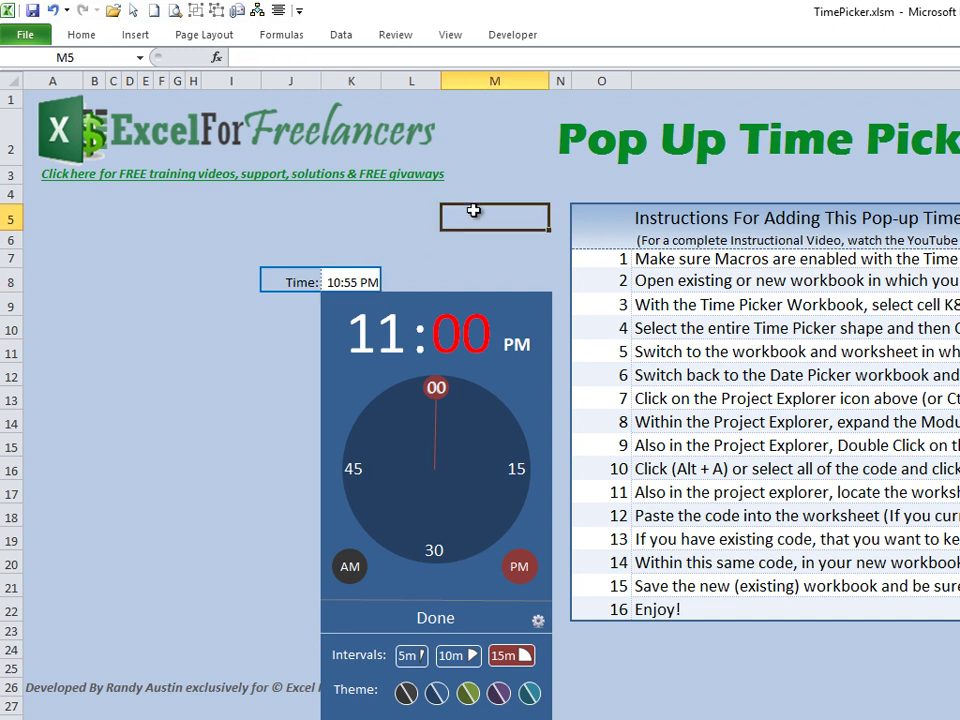
click(341, 279)
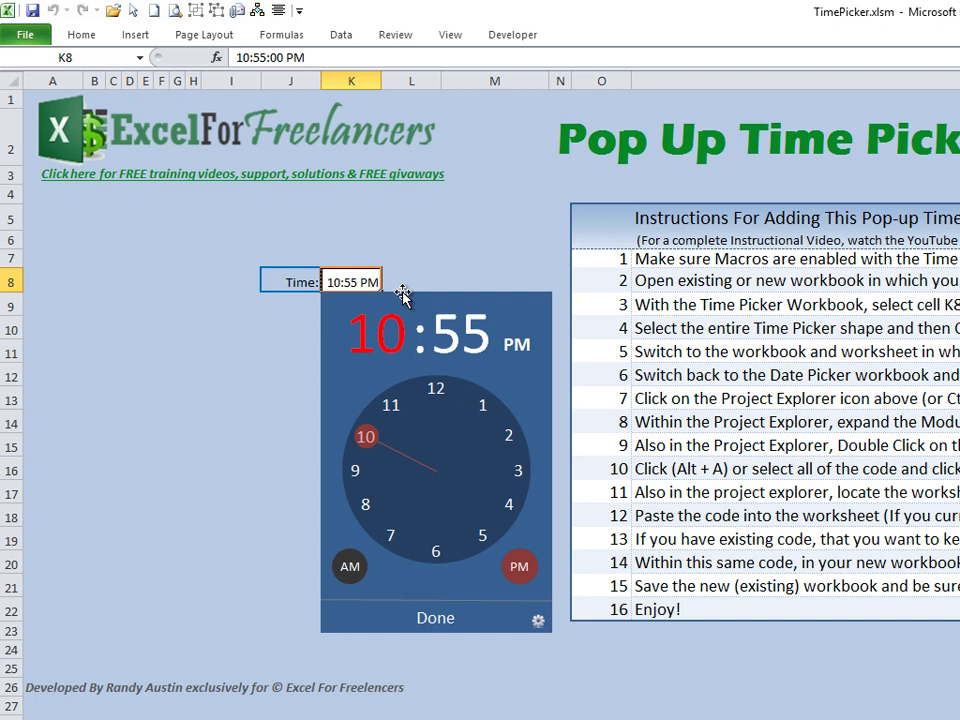
click(402, 292)
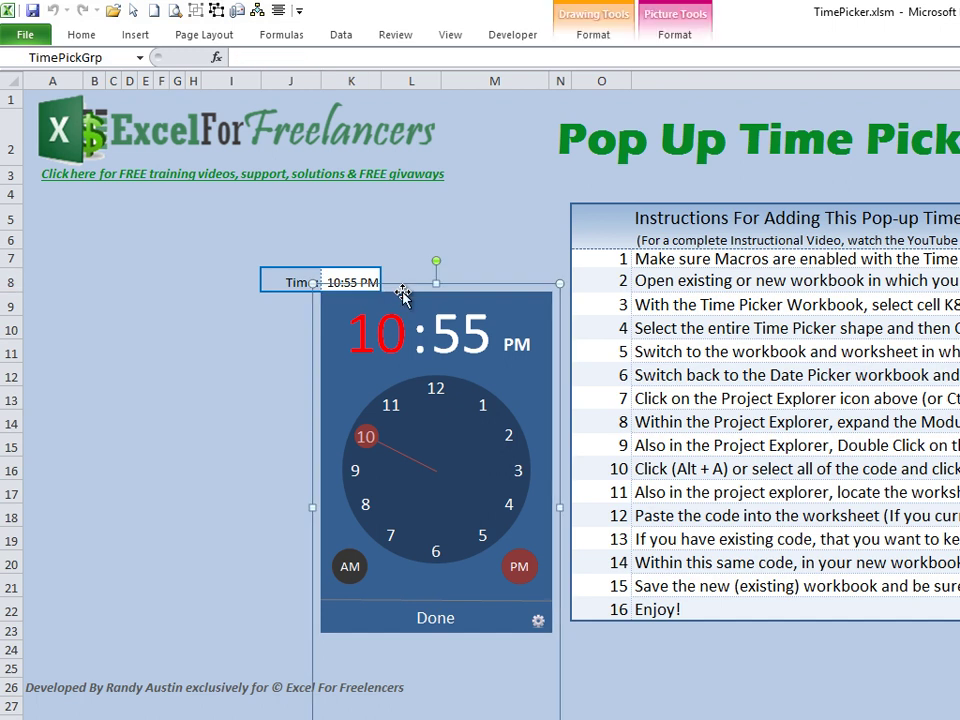
click(296, 300)
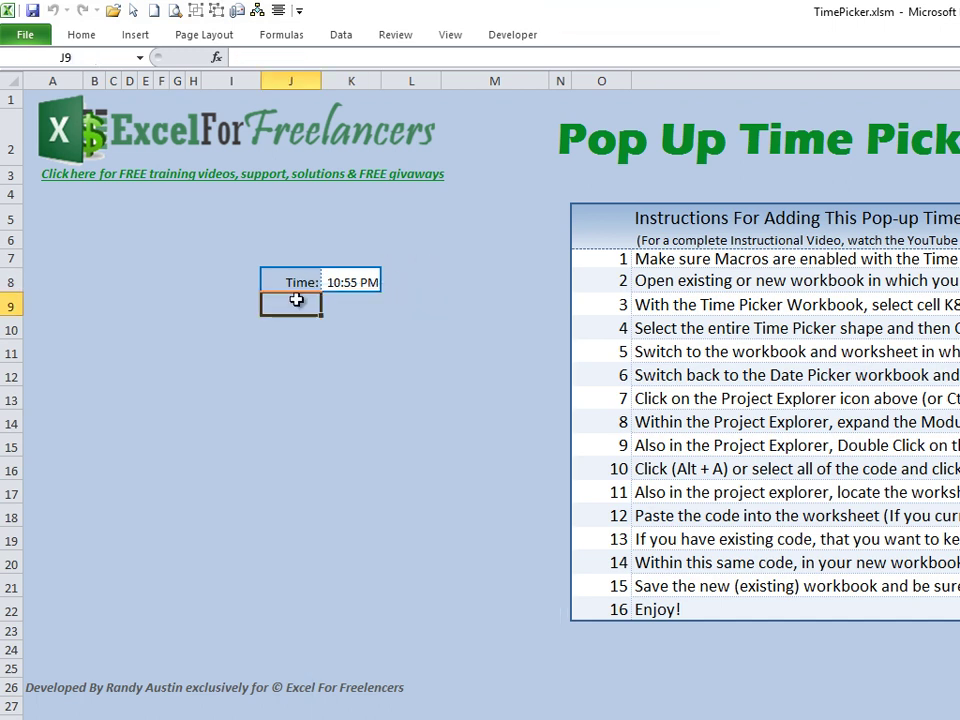
click(360, 281)
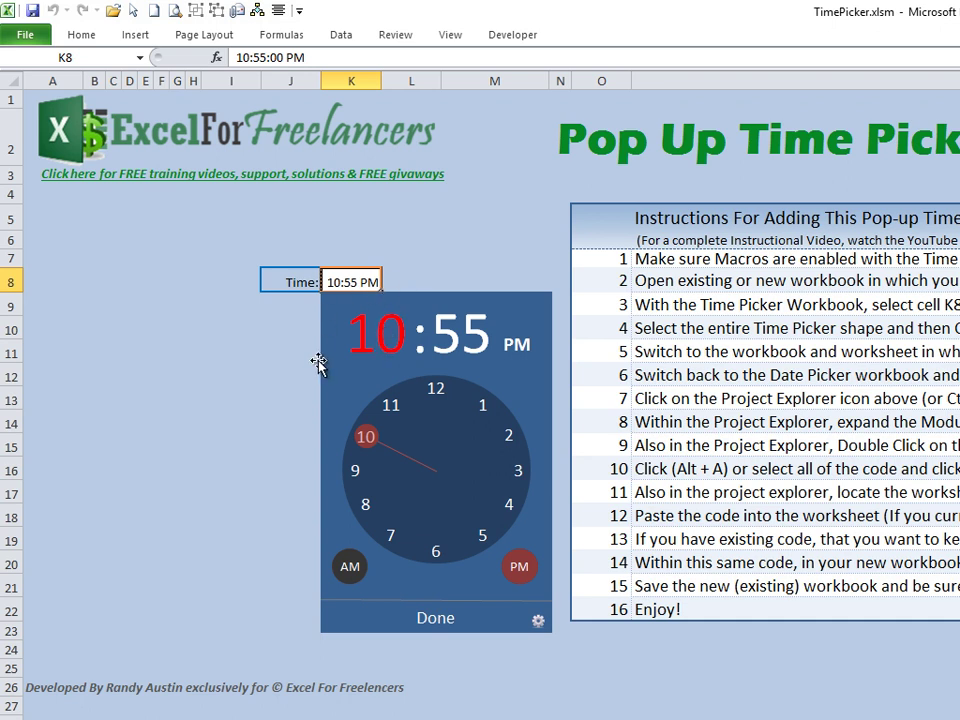
click(413, 290)
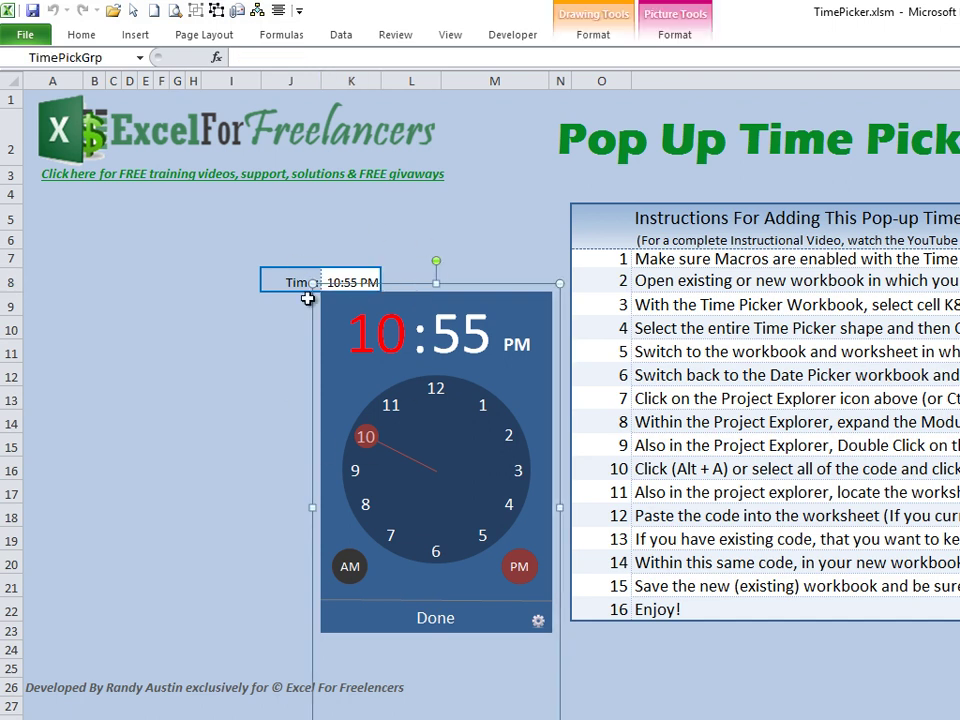
key(ctrl+c)
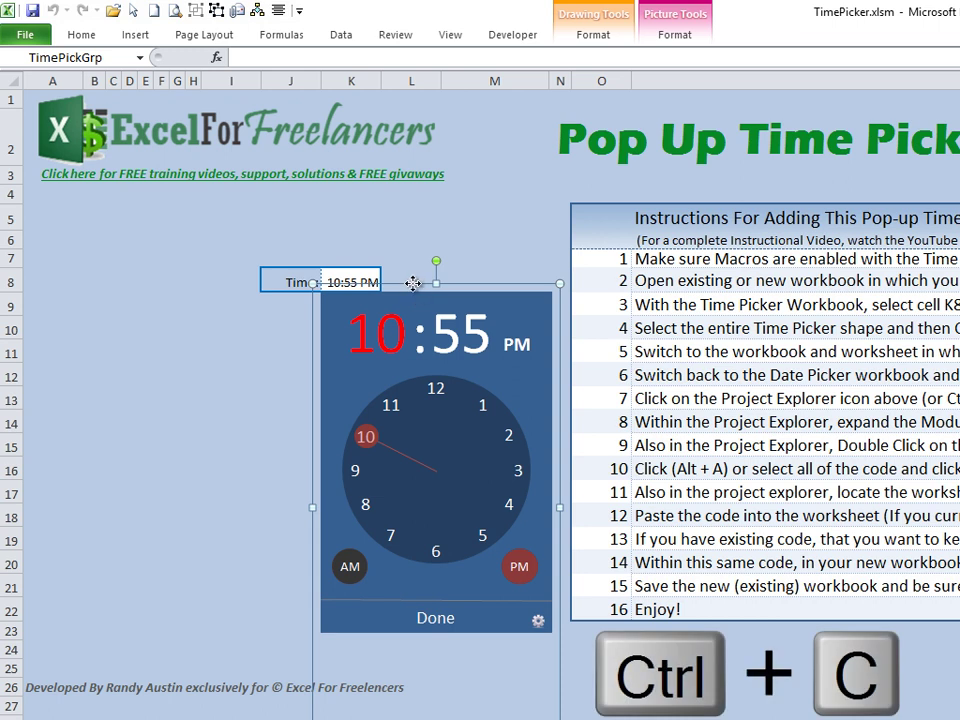
right_click(413, 281)
click(362, 318)
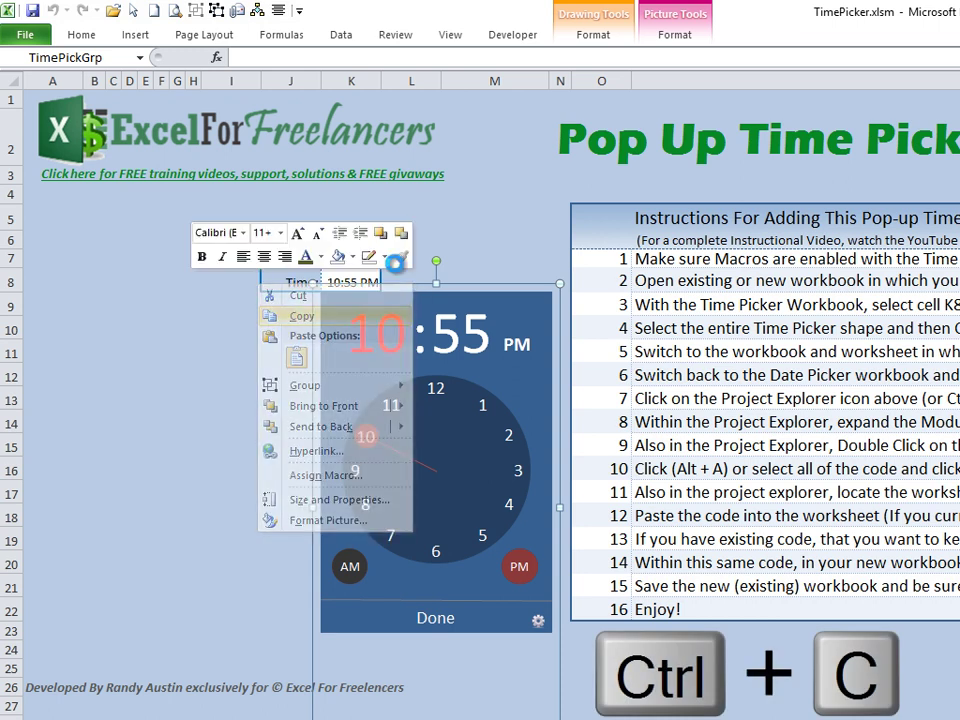
click(441, 217)
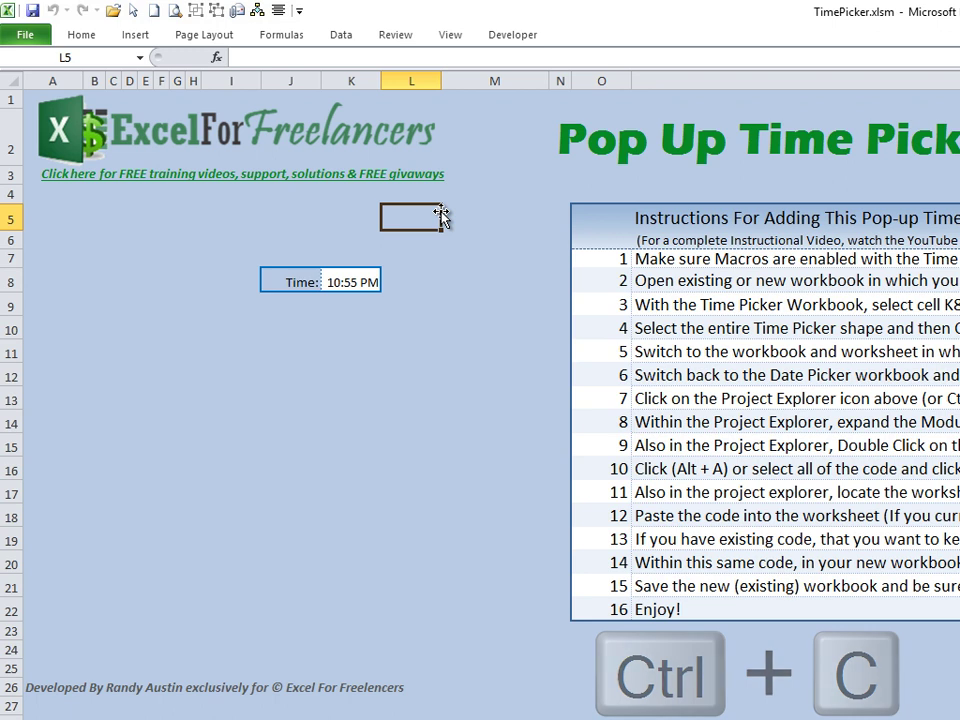
Step: Paste the time picker into Book2 at C5 using the destination theme, then return to TimePicker.xlsm
key(ctrl+Tab)
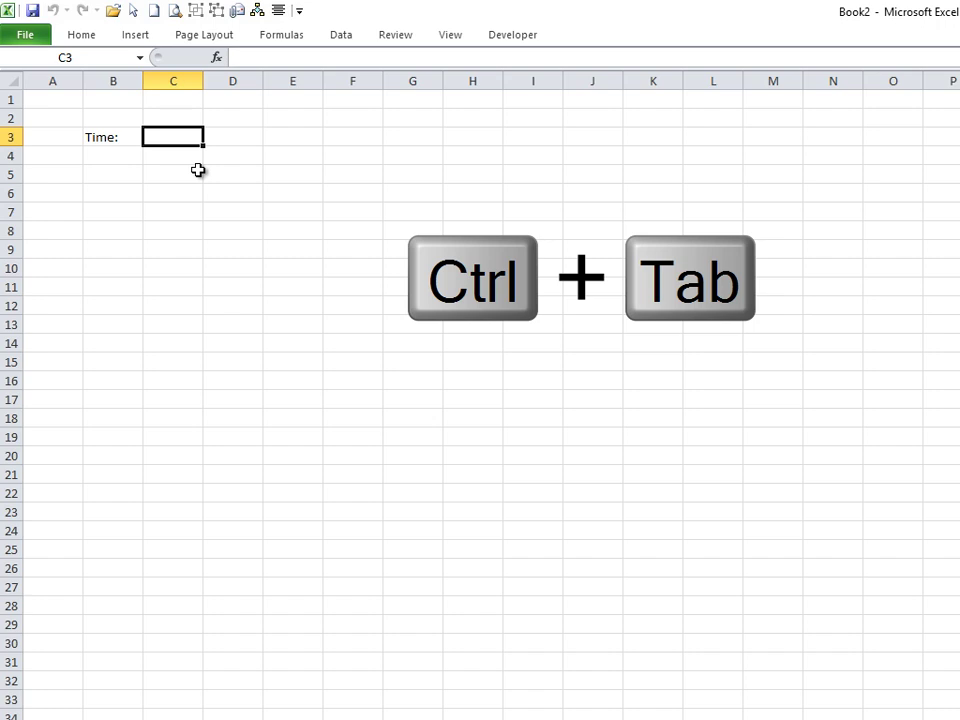
click(197, 168)
right_click(197, 168)
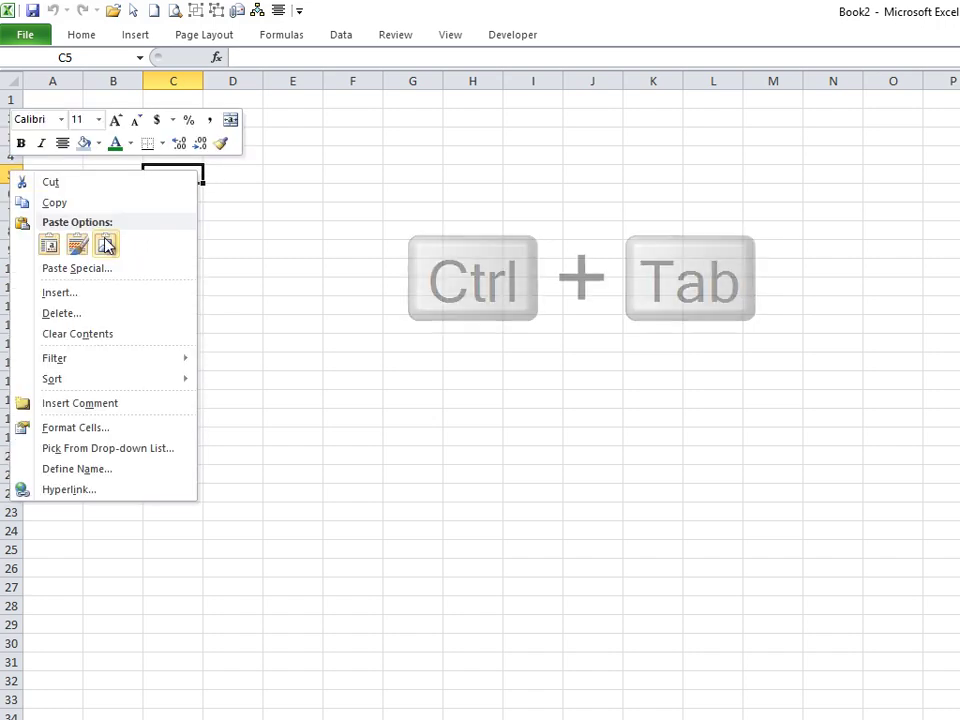
key(ctrl+v)
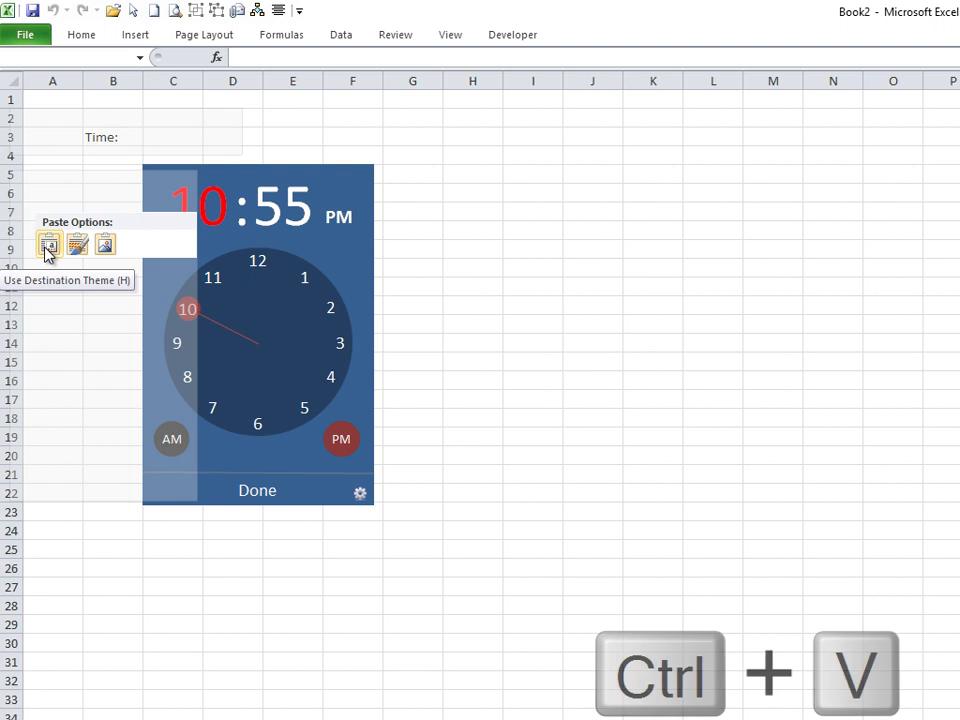
click(47, 245)
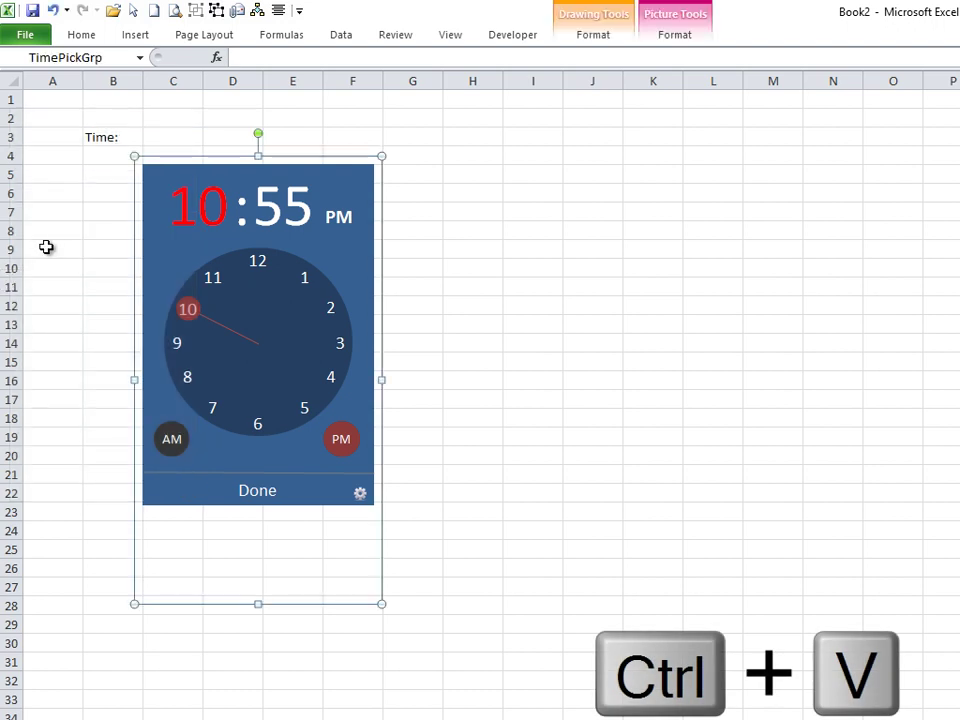
key(ctrl+Tab)
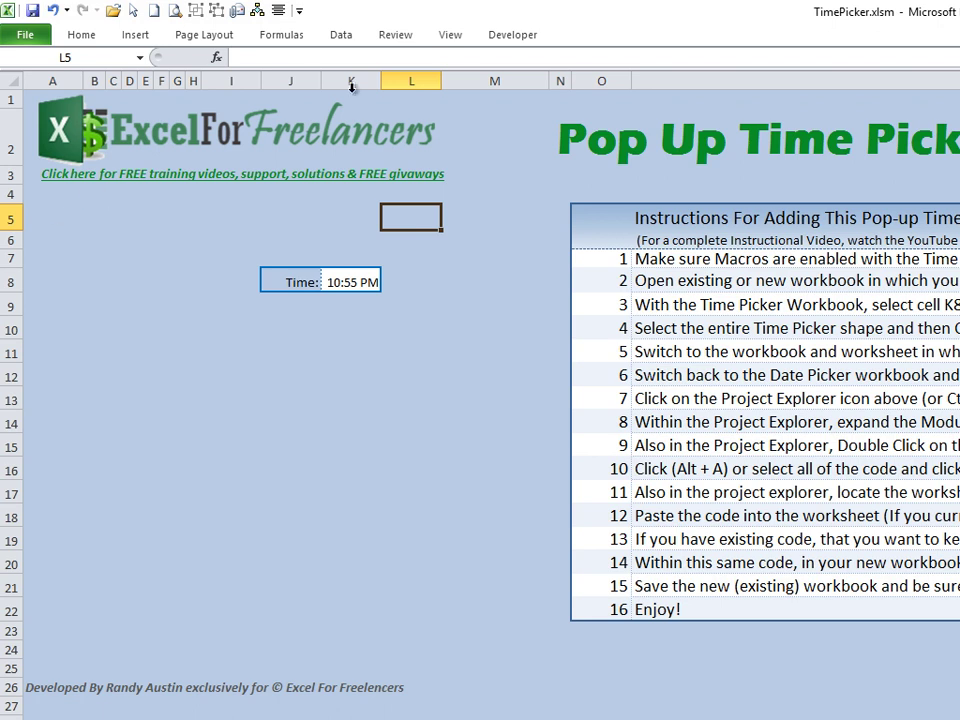
key(alt+F11)
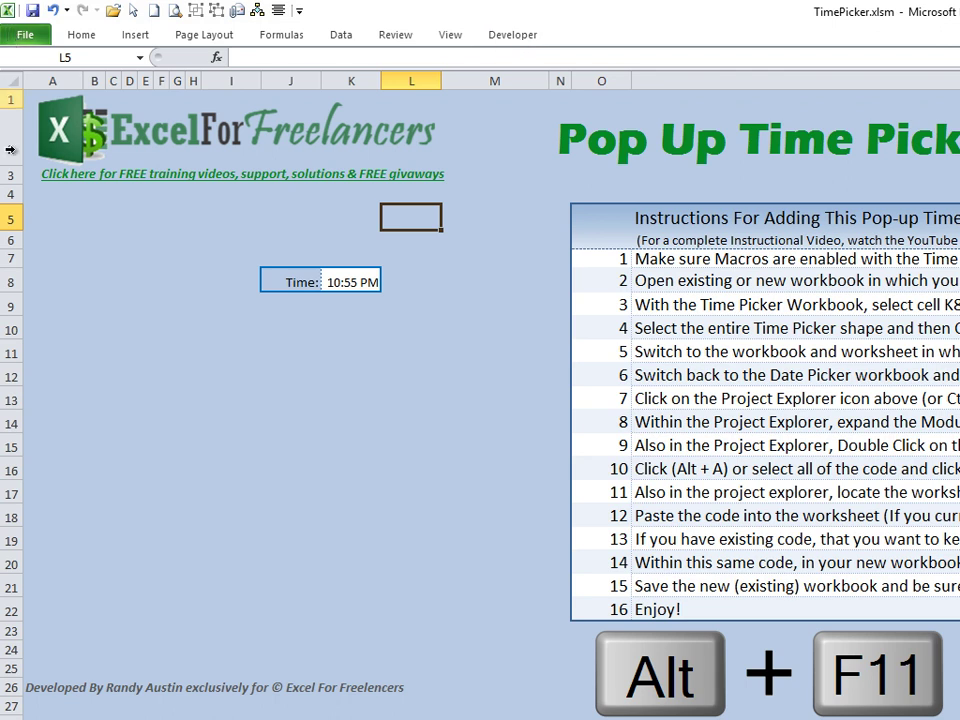
click(27, 36)
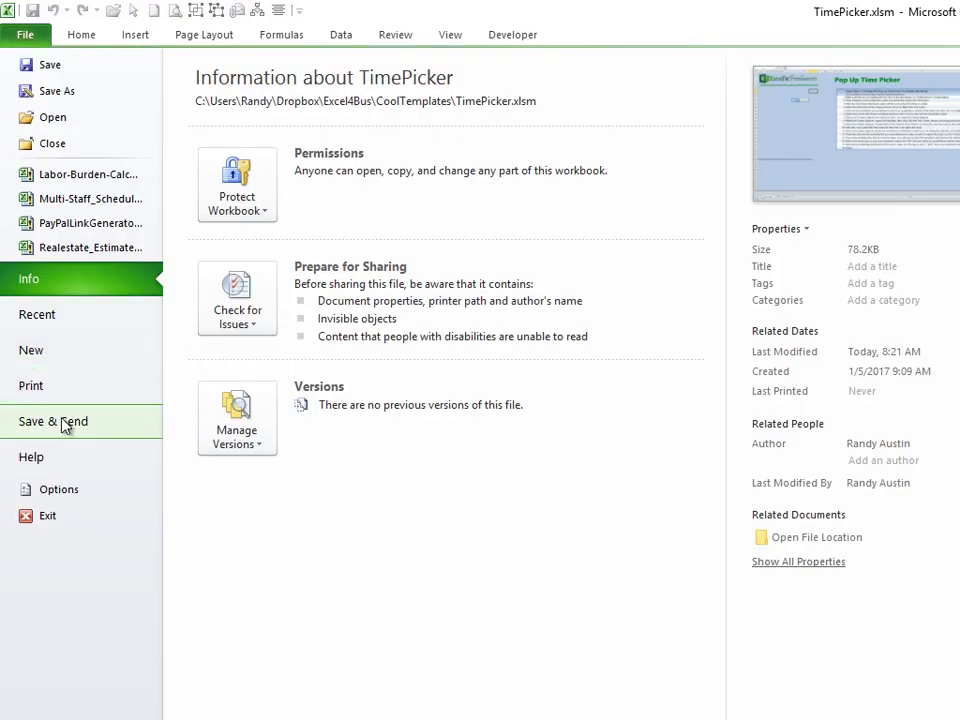
click(62, 488)
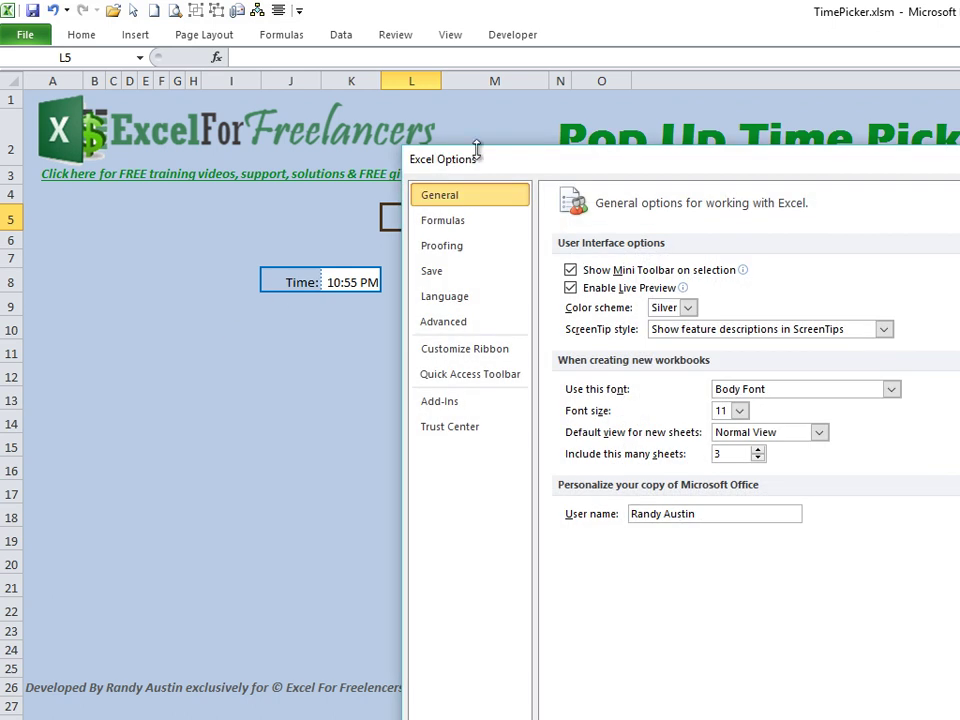
drag(477, 150, 273, 89)
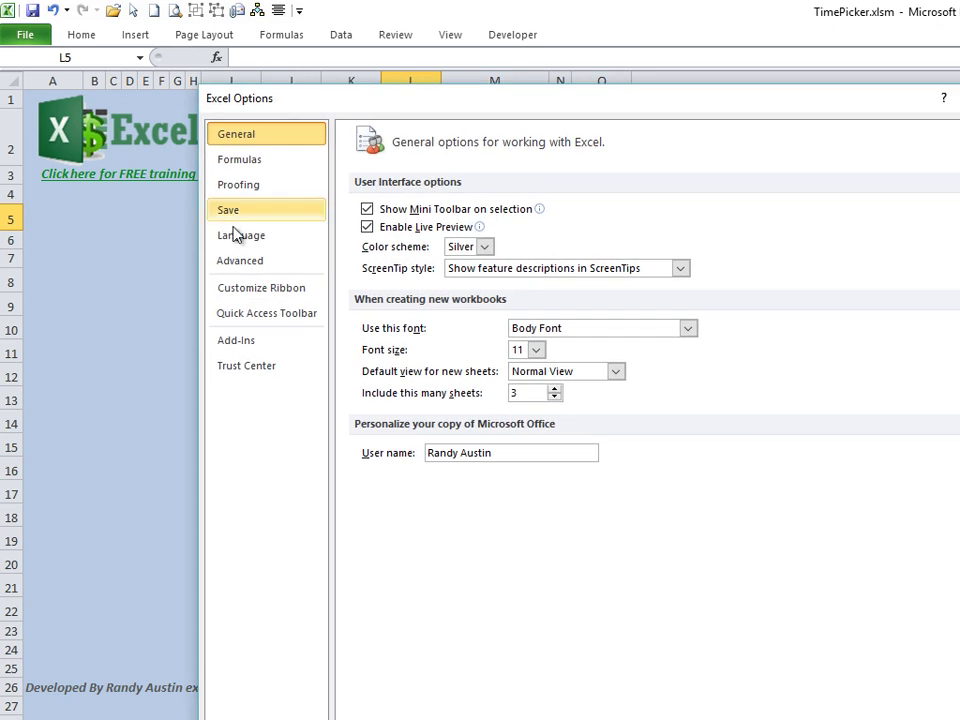
click(260, 290)
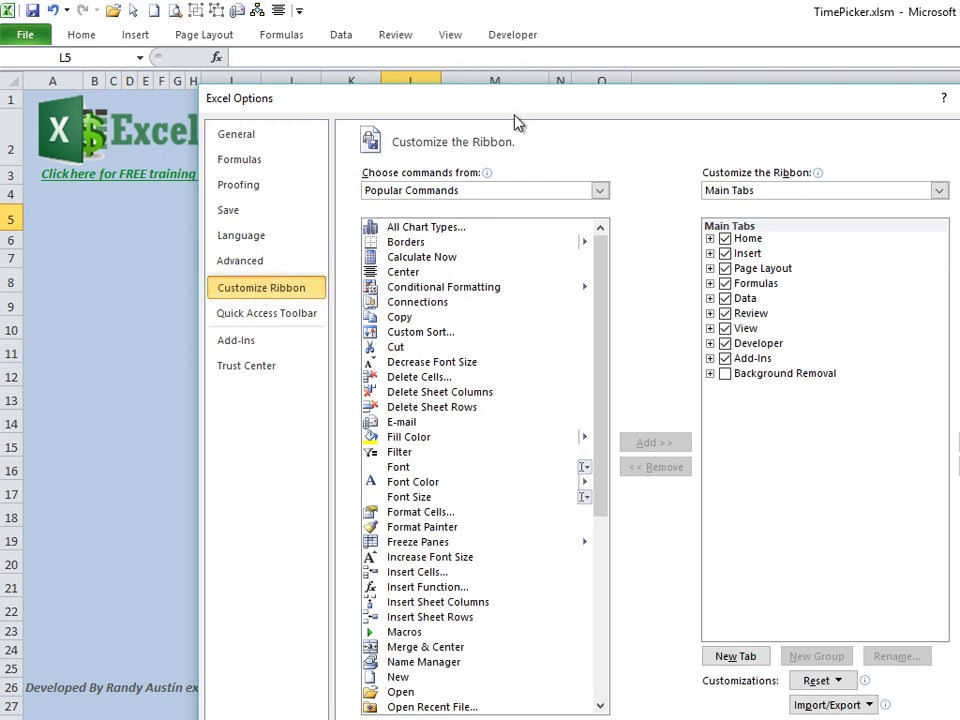
click(732, 345)
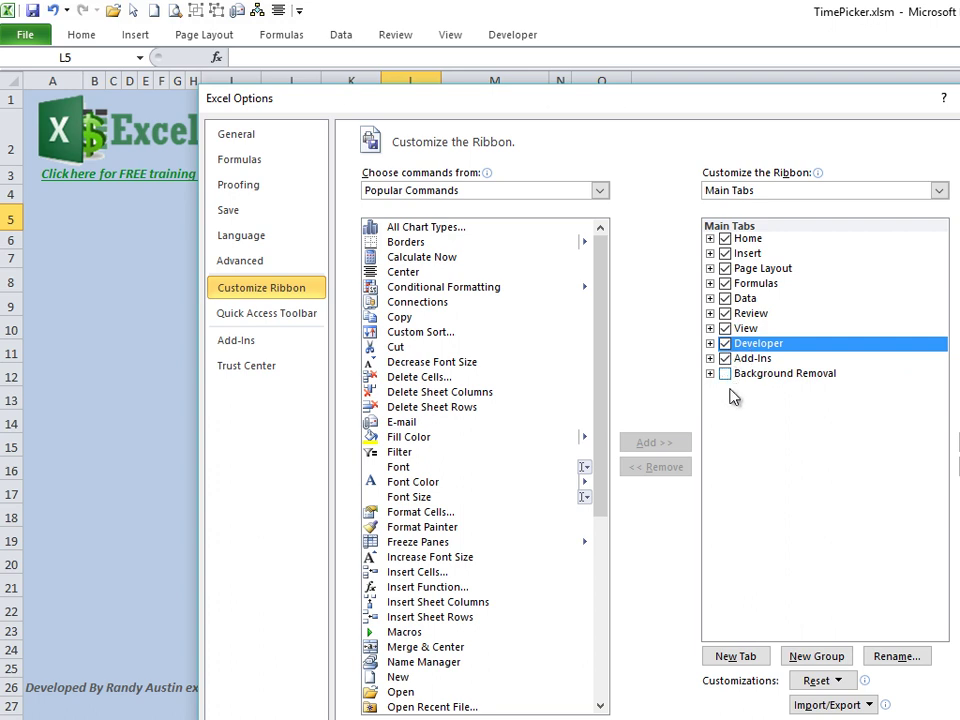
key(Return)
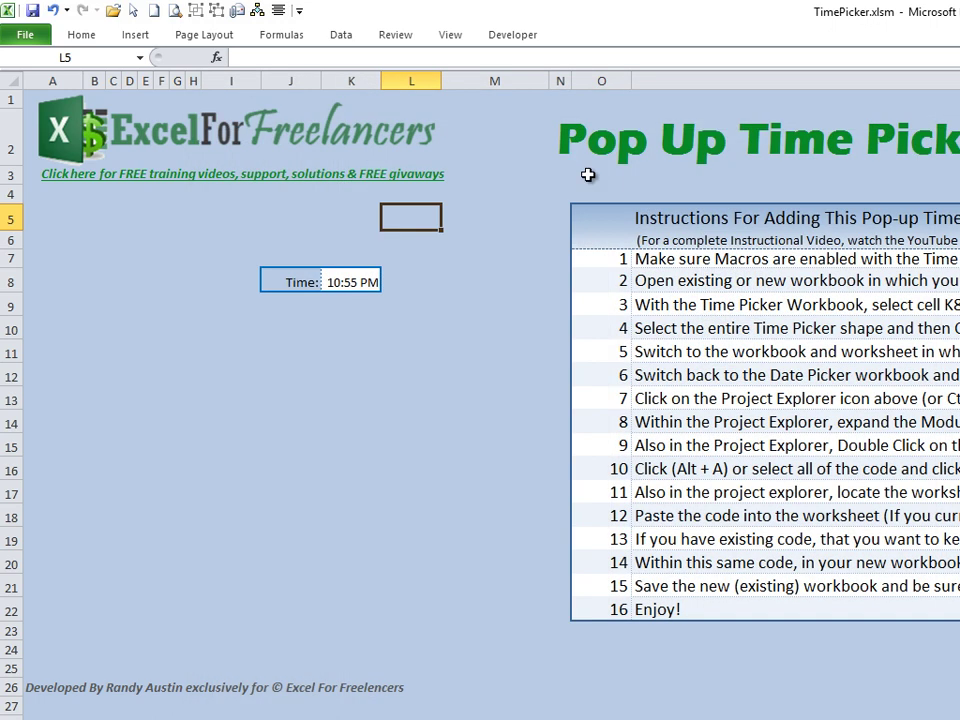
Step: Open the VBA editor with Alt+F11 and select the VBAProject (TimePicker.xlsm) project
click(211, 297)
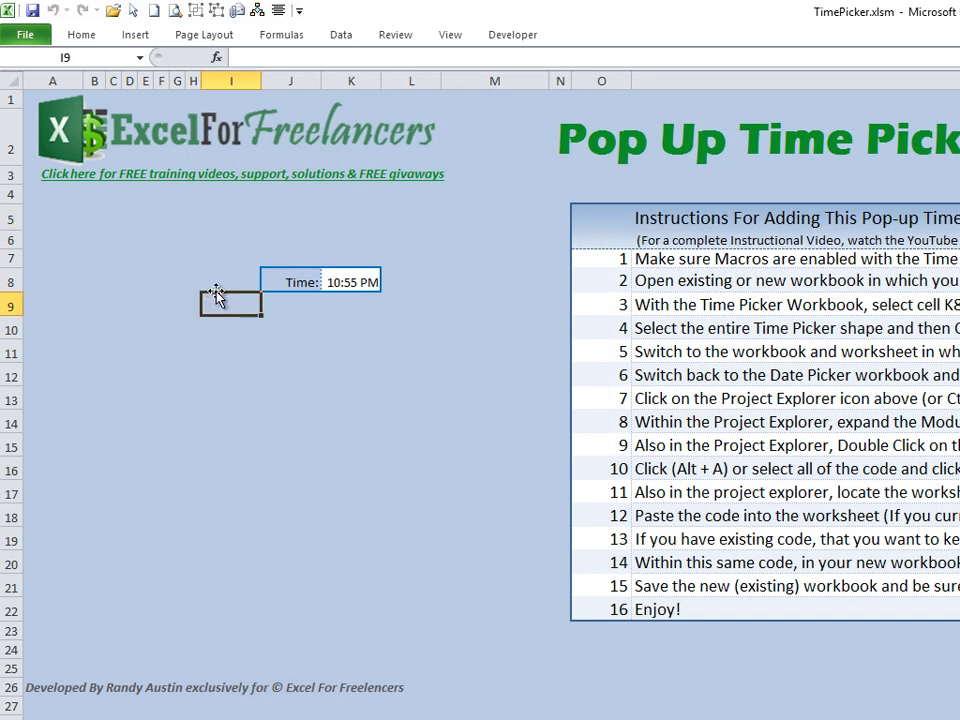
key(alt+F11)
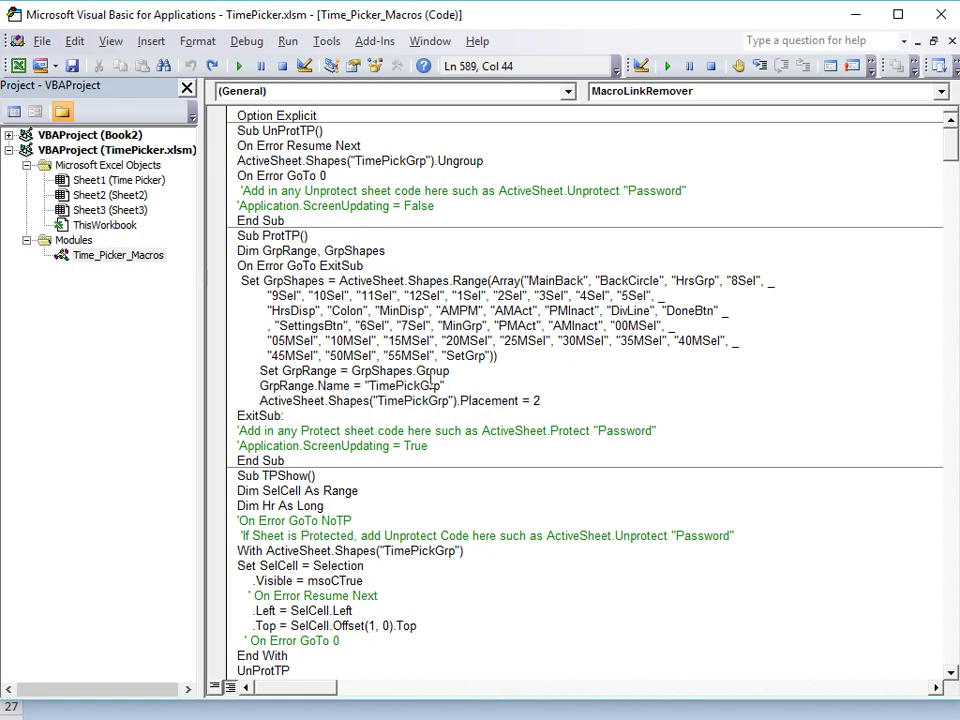
click(90, 181)
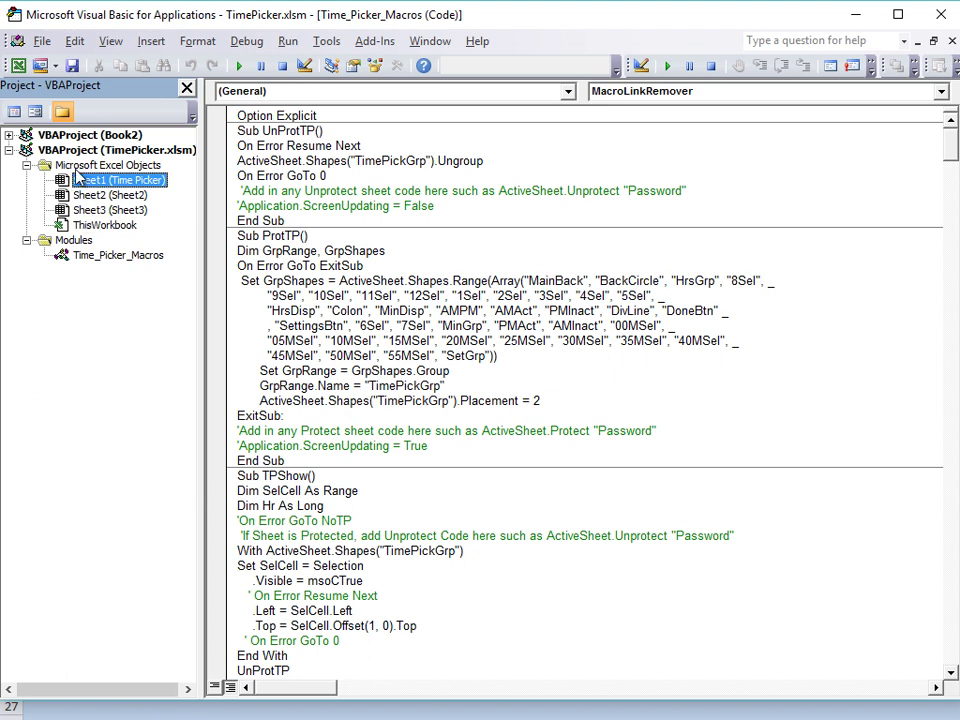
click(86, 152)
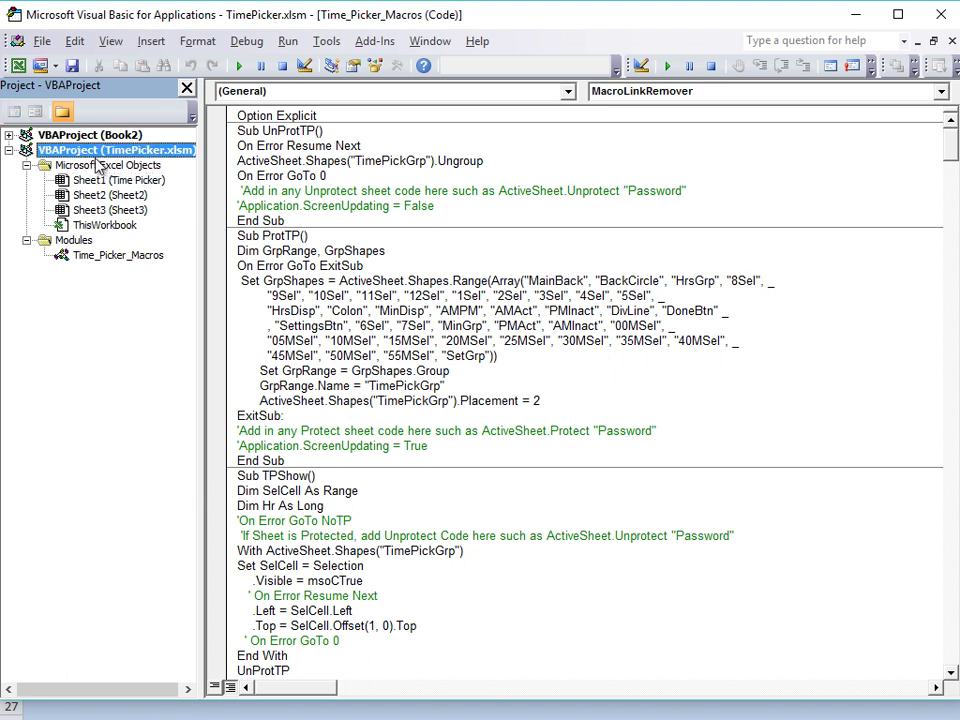
Step: Drag the Time_Picker_Macros module onto VBAProject (Book2) and expand Book2's Modules to confirm the copy
click(100, 135)
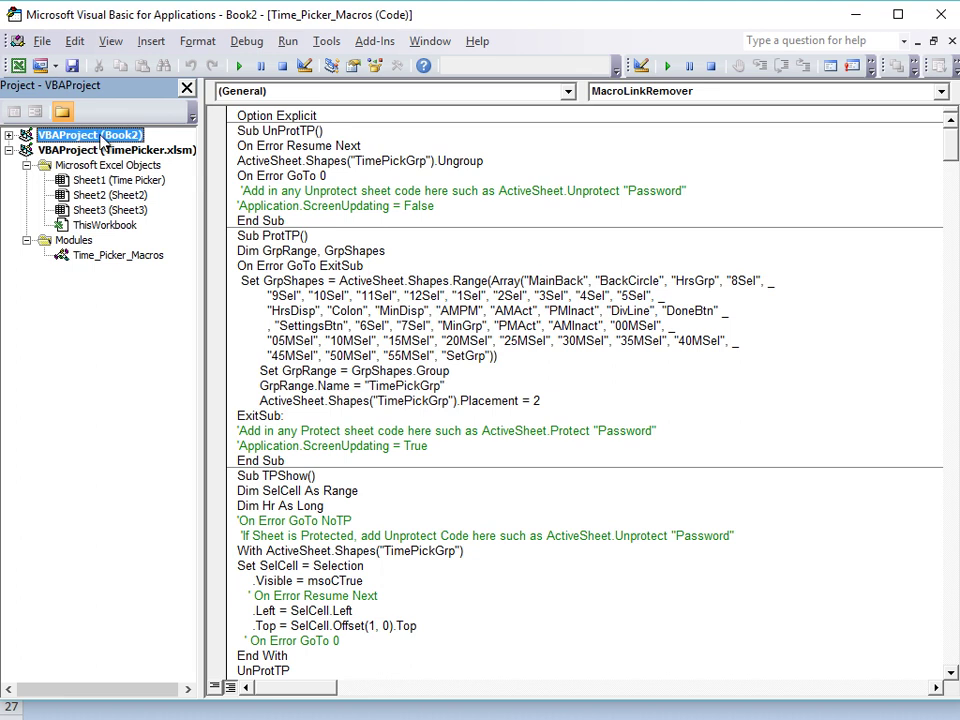
click(80, 150)
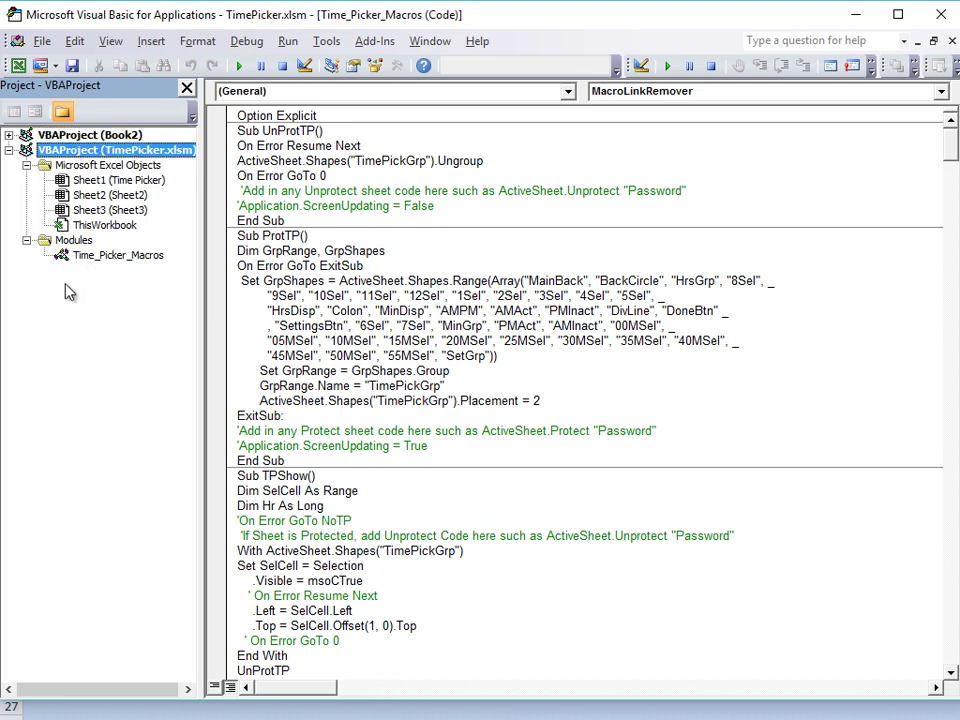
click(118, 256)
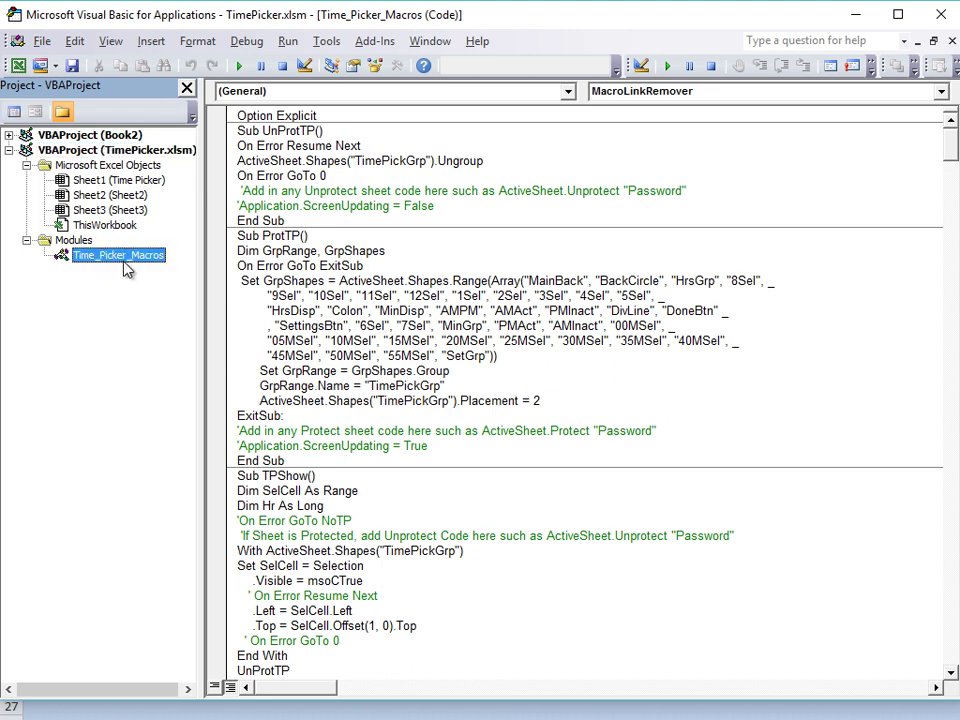
drag(128, 264, 92, 140)
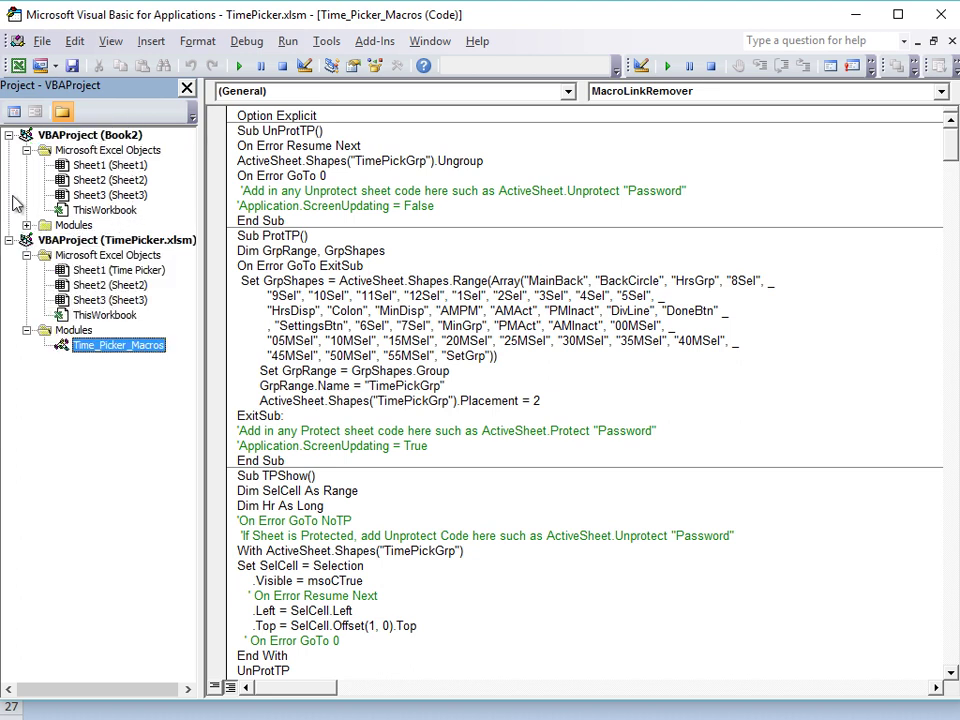
click(26, 225)
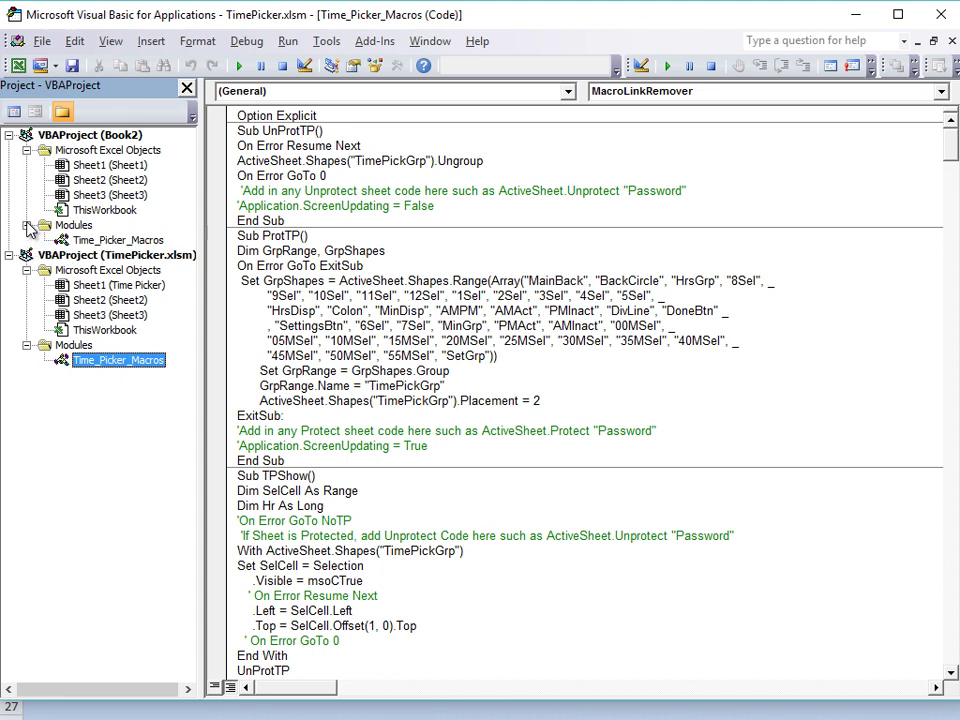
click(100, 240)
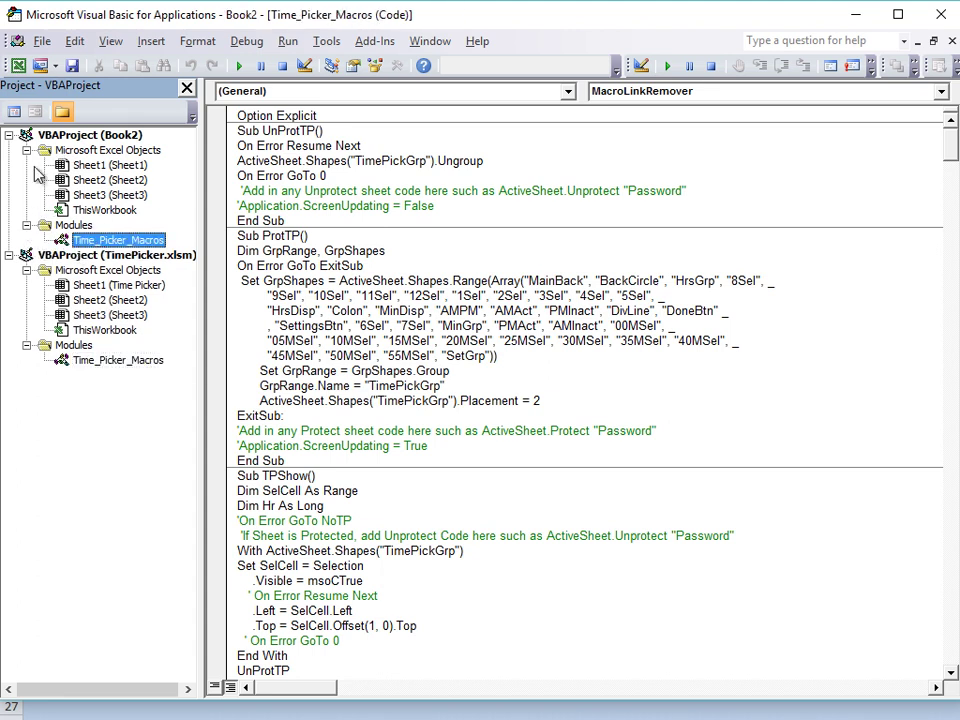
click(108, 288)
Step: Select all of Sheet1 (Time Picker)'s event code, copy it, and open Book2's Sheet1 code window
double_click(92, 292)
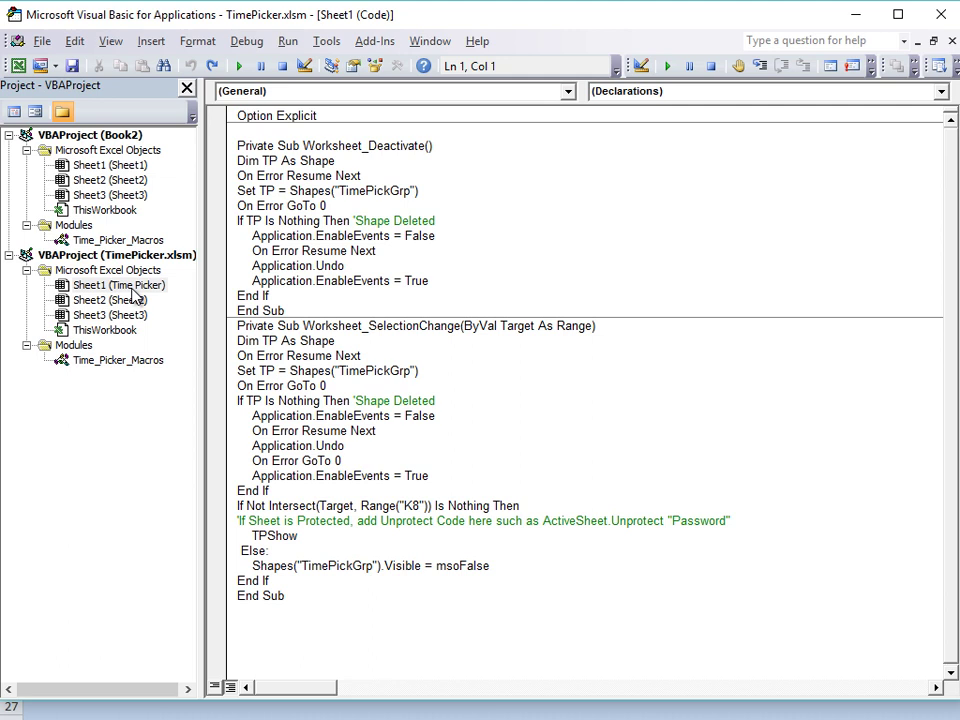
click(311, 190)
drag(292, 266, 347, 401)
click(460, 237)
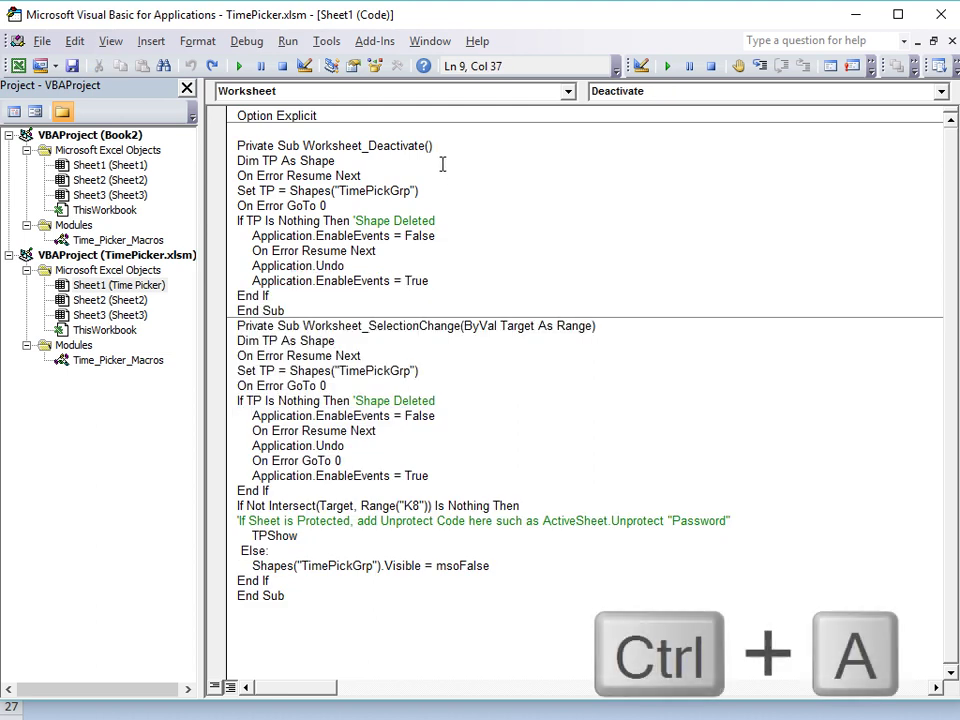
key(ctrl+a)
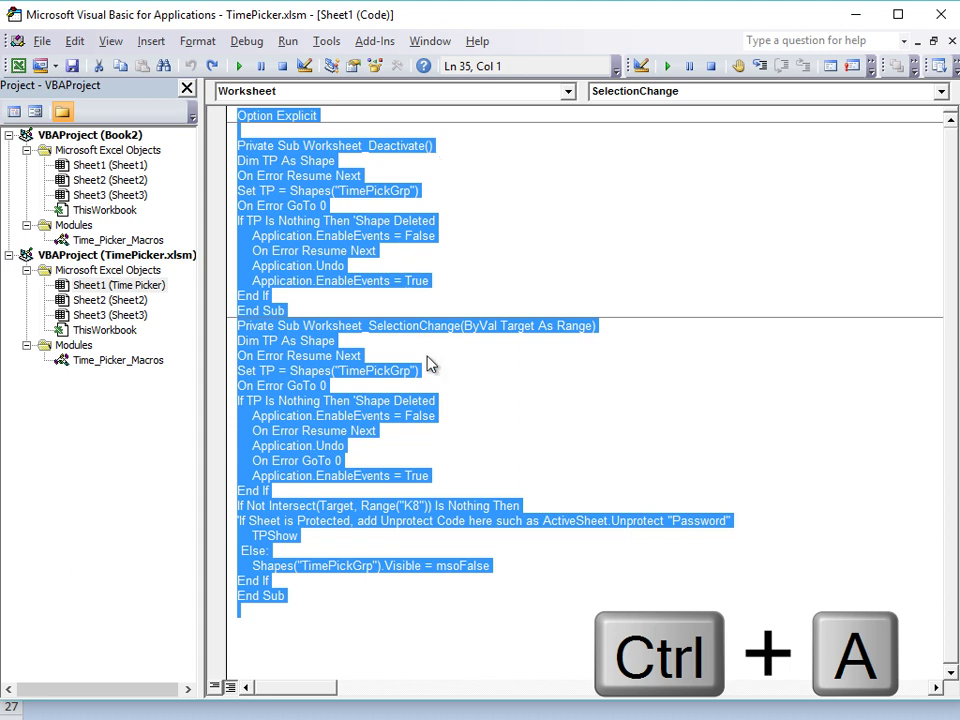
key(ctrl+c)
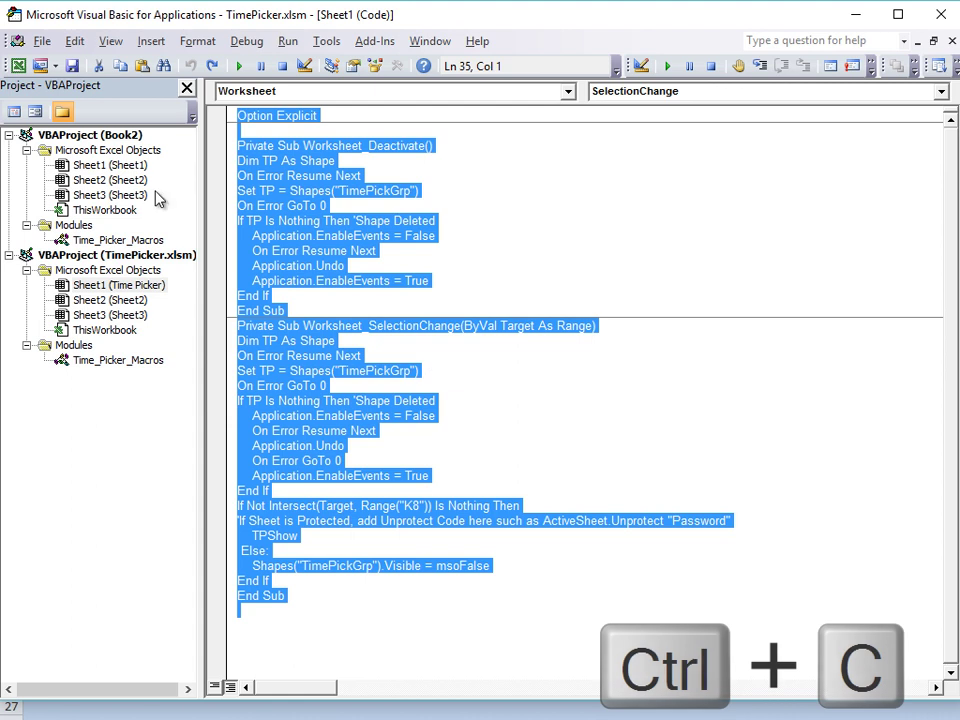
double_click(105, 166)
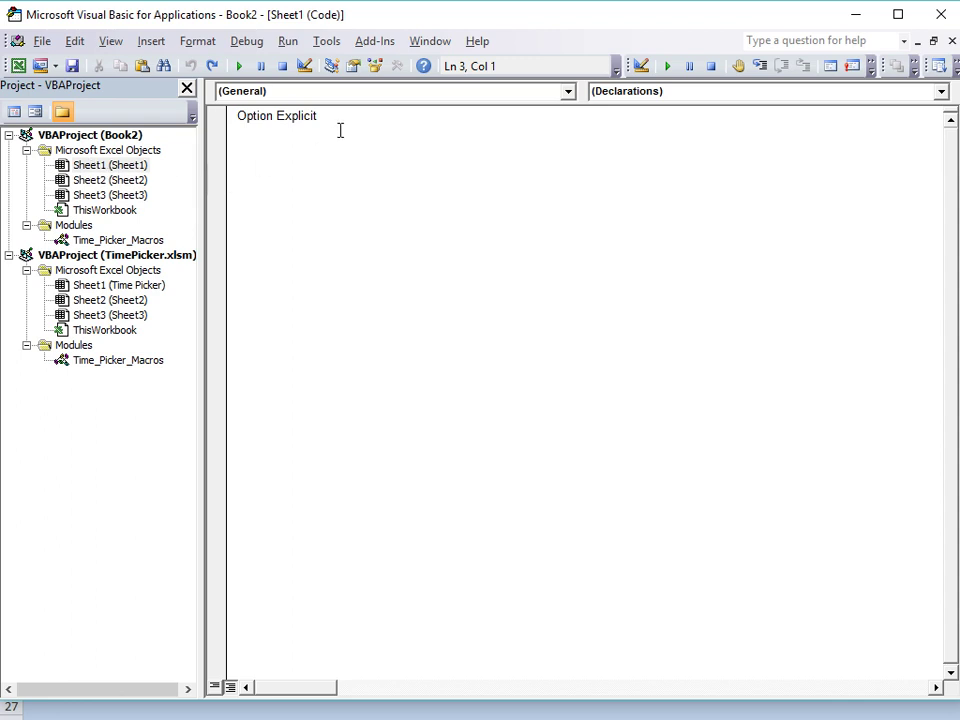
Step: Paste the Worksheet_Deactivate and Worksheet_SelectionChange routines over Book2's Sheet1 Option Explicit line
drag(340, 130, 240, 100)
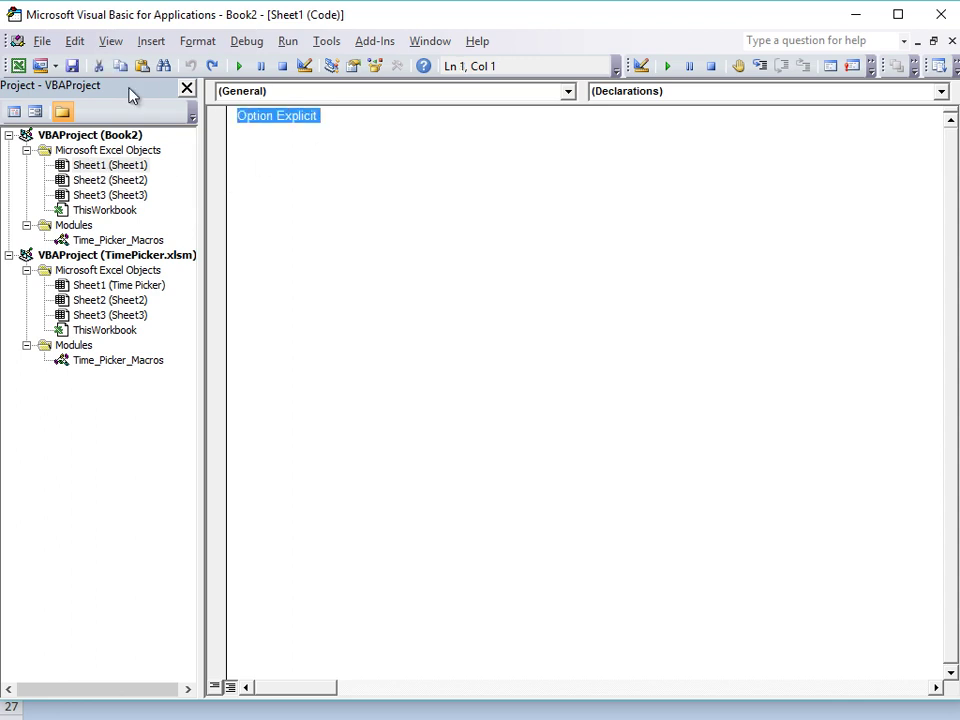
key(ctrl+v)
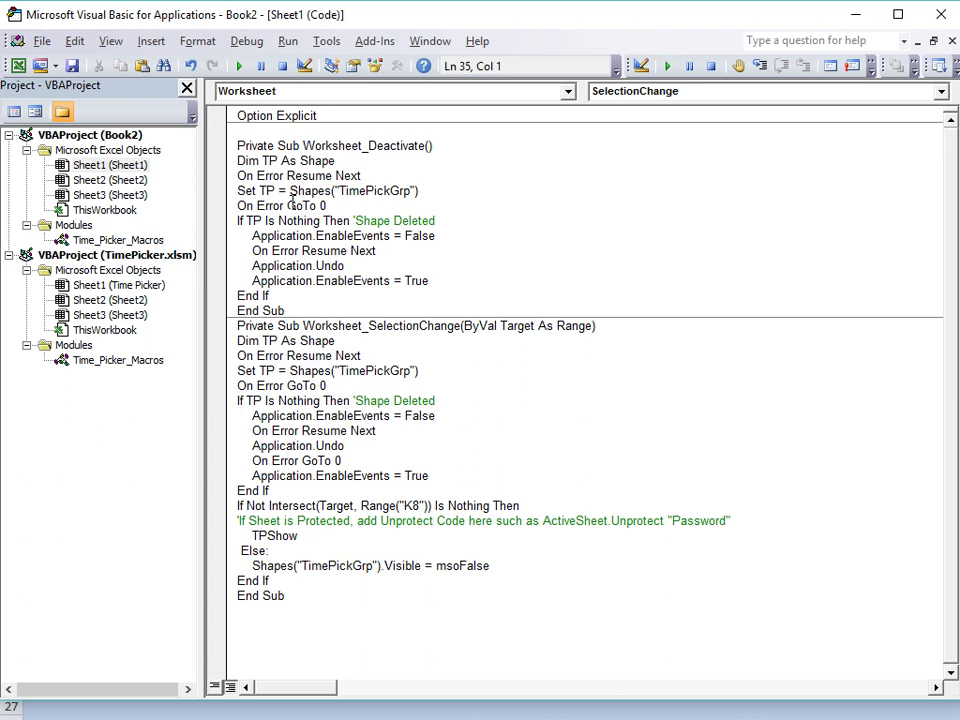
click(155, 362)
click(148, 288)
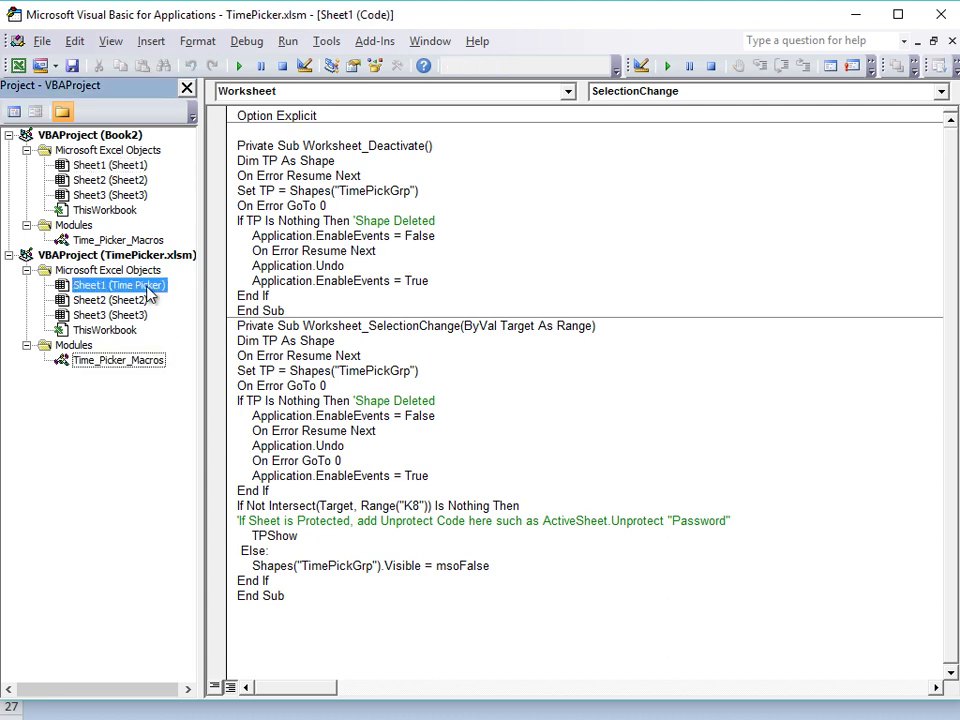
key(ctrl+a)
click(420, 357)
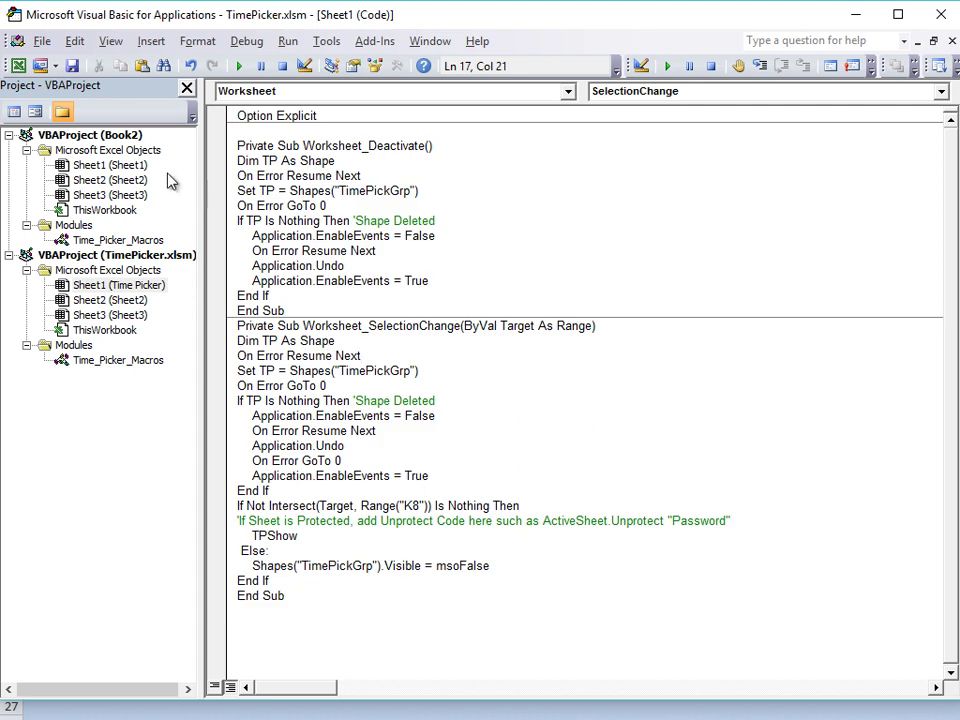
double_click(128, 166)
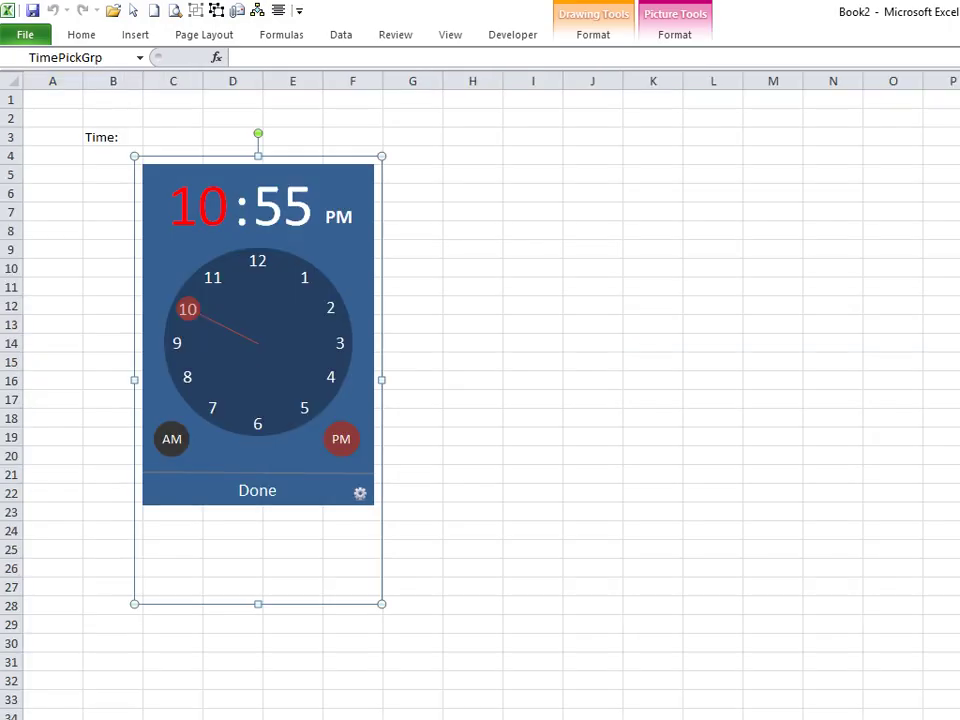
click(183, 141)
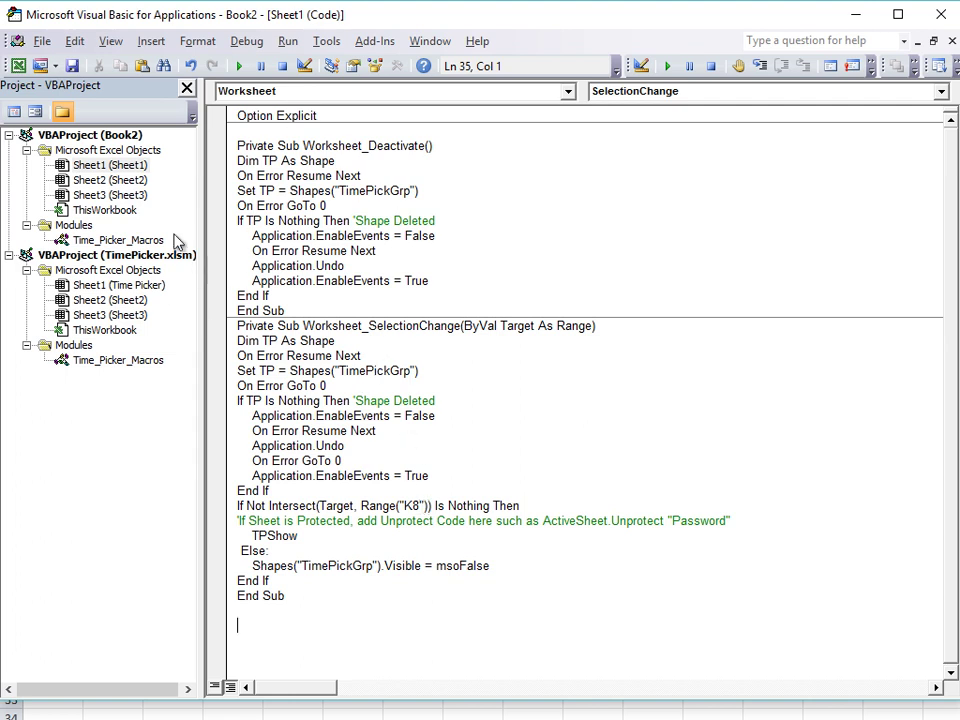
Step: Change Range("K8") to Range("C3") in Book2's SelectionChange code and bring the Excel workbook forward
double_click(419, 506)
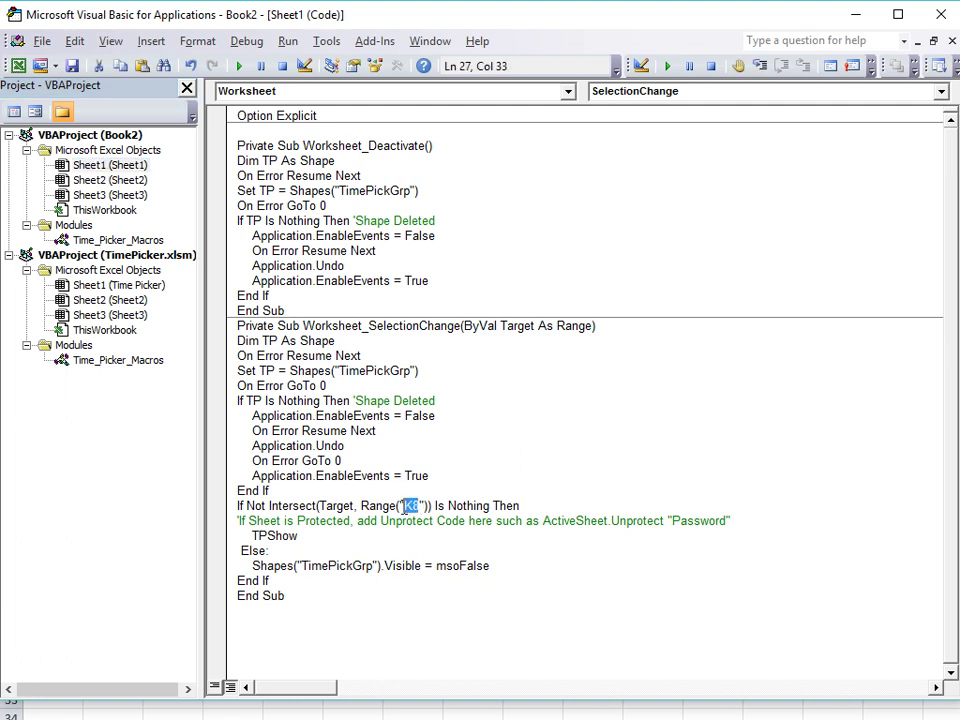
text(C)
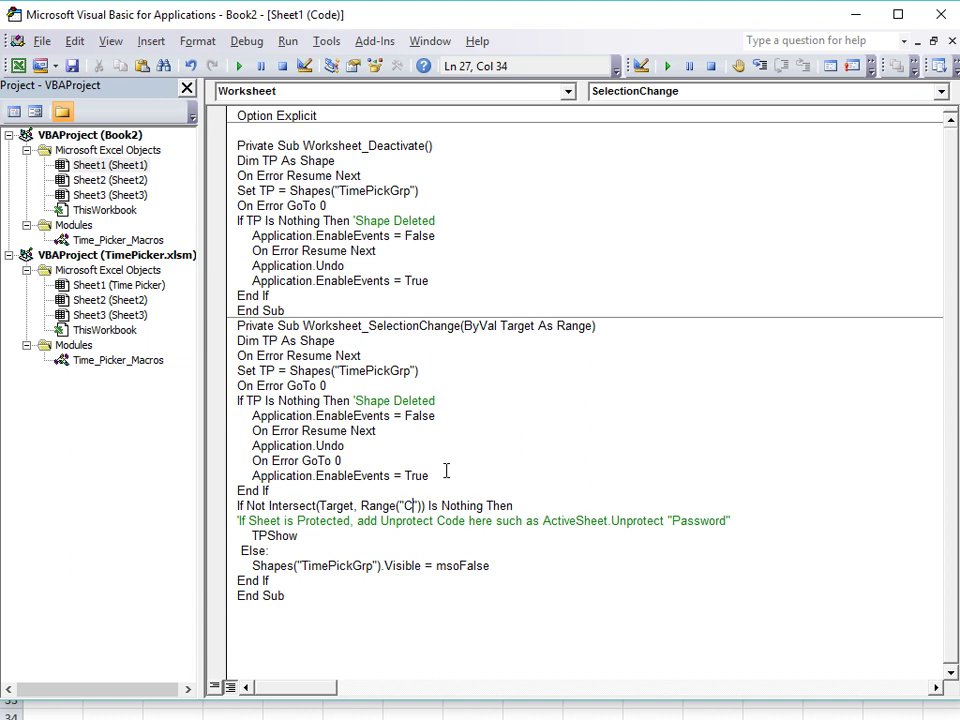
text(3,C4)
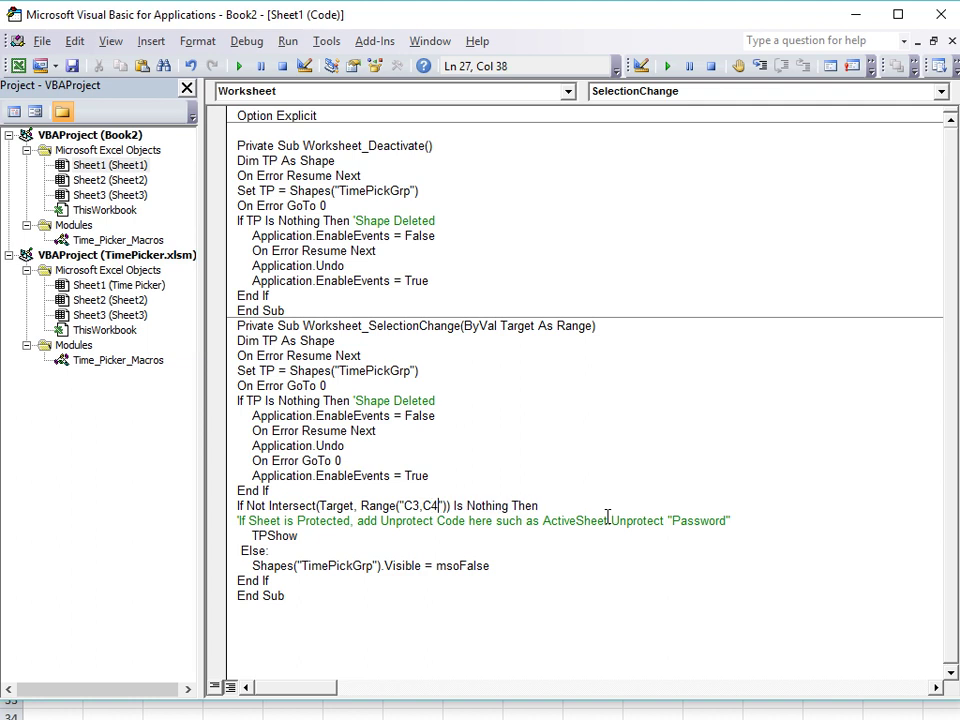
text(,C5)
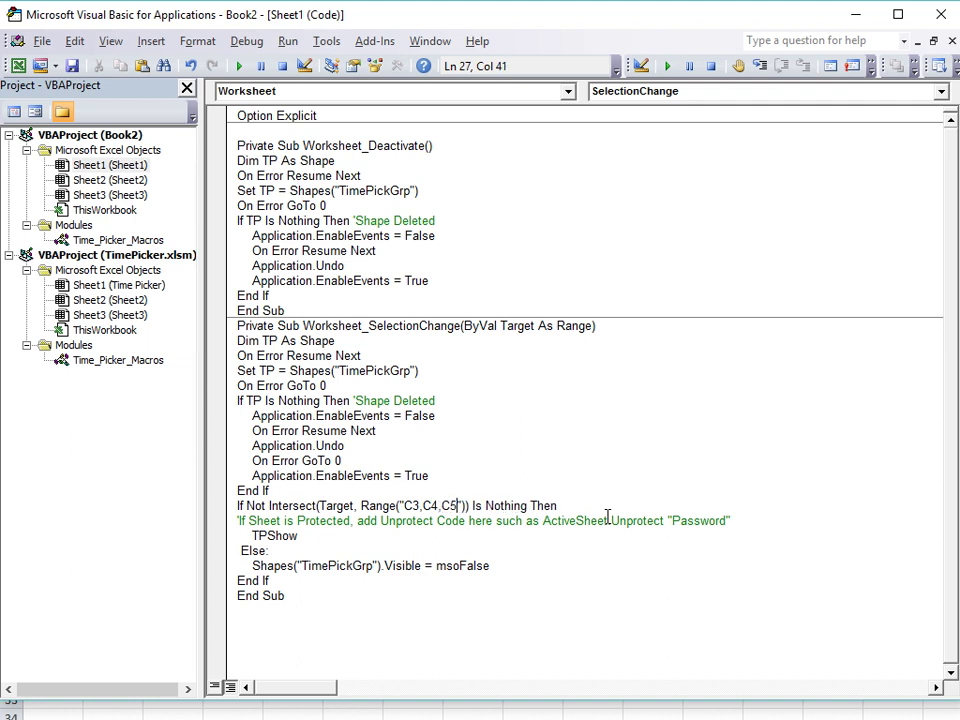
key(BackSpace)
key(BackSpace)
key(BackSpace)
key(BackSpace)
key(BackSpace)
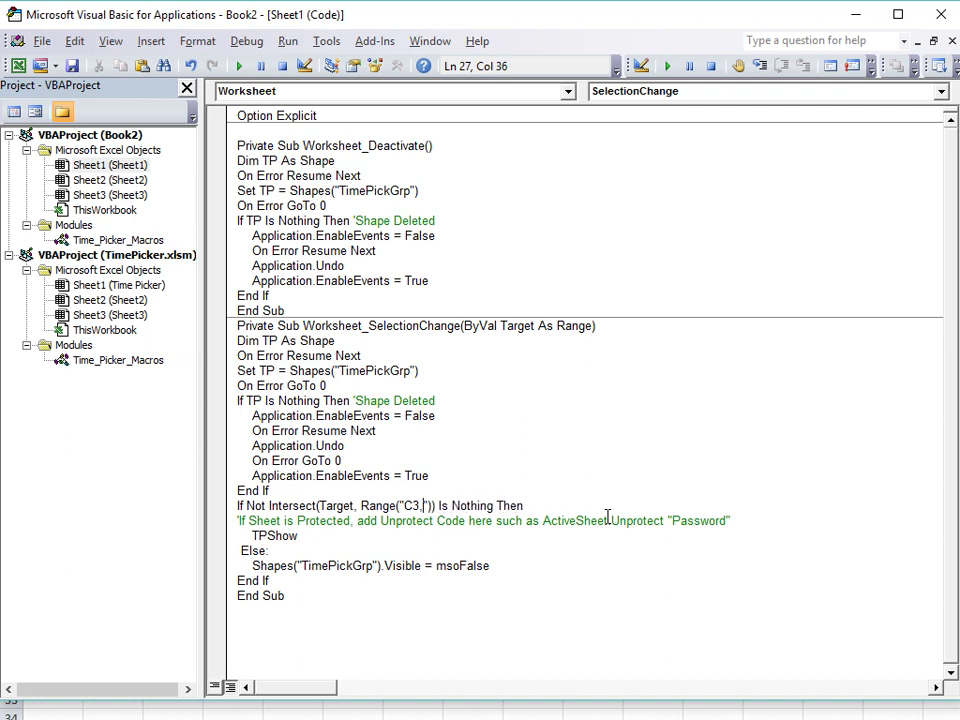
key(BackSpace)
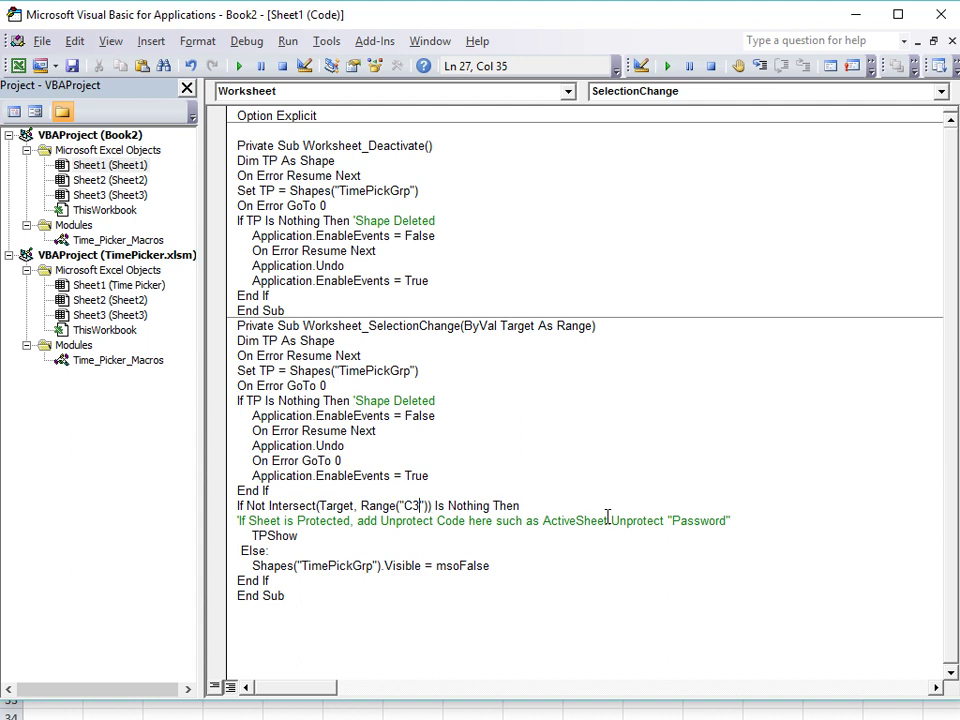
click(603, 361)
click(72, 713)
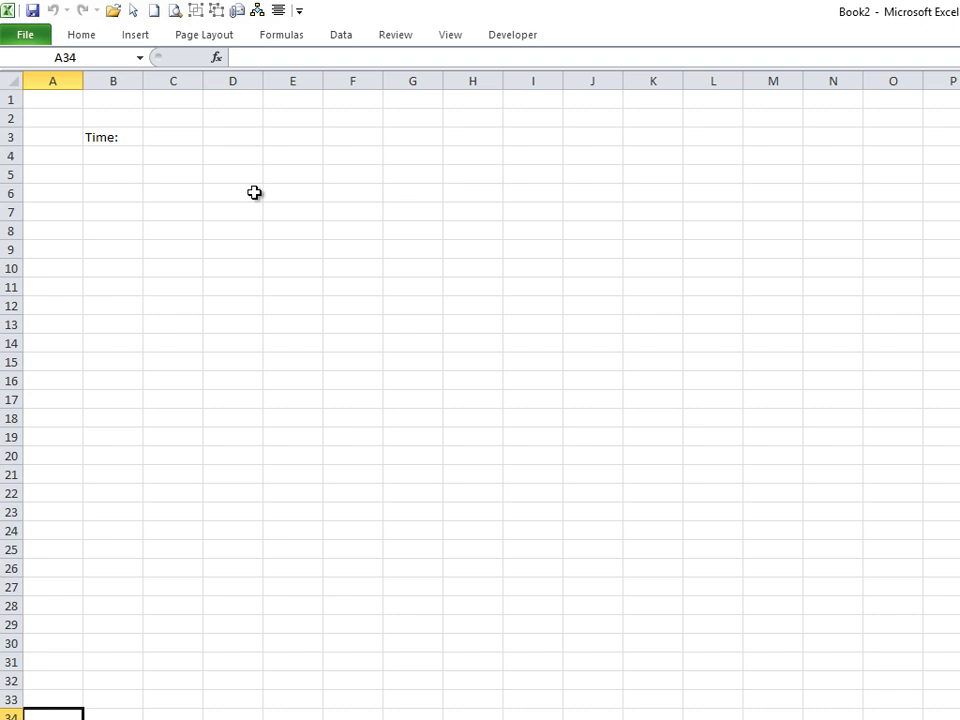
Step: Confirm the clock picker shows at C3 and hides at B7, then start saving Book2
click(193, 137)
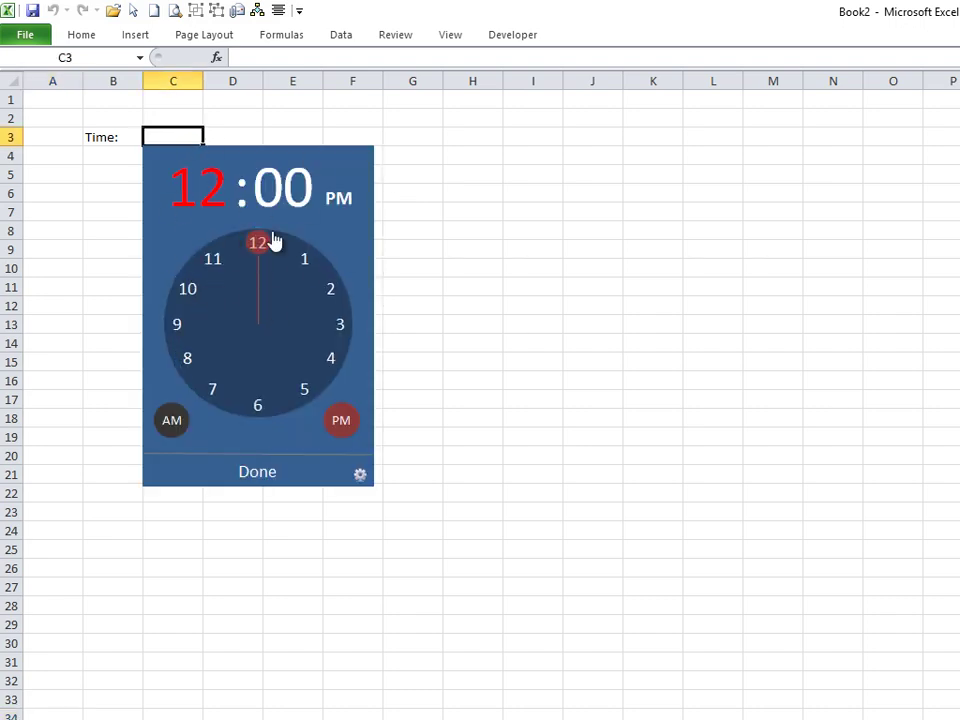
click(90, 213)
click(167, 135)
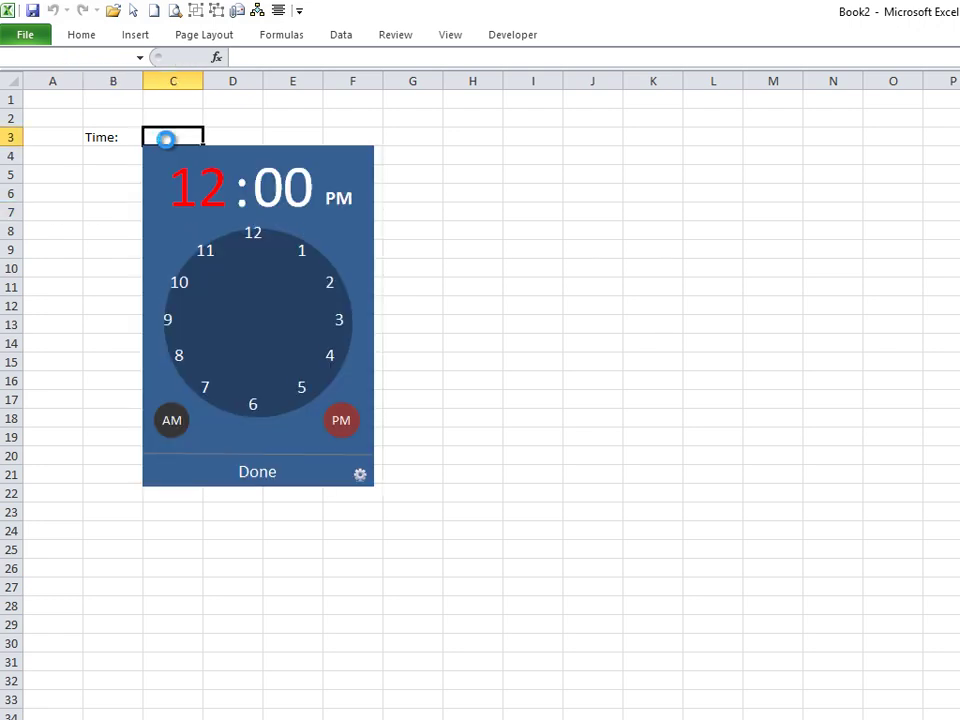
click(32, 13)
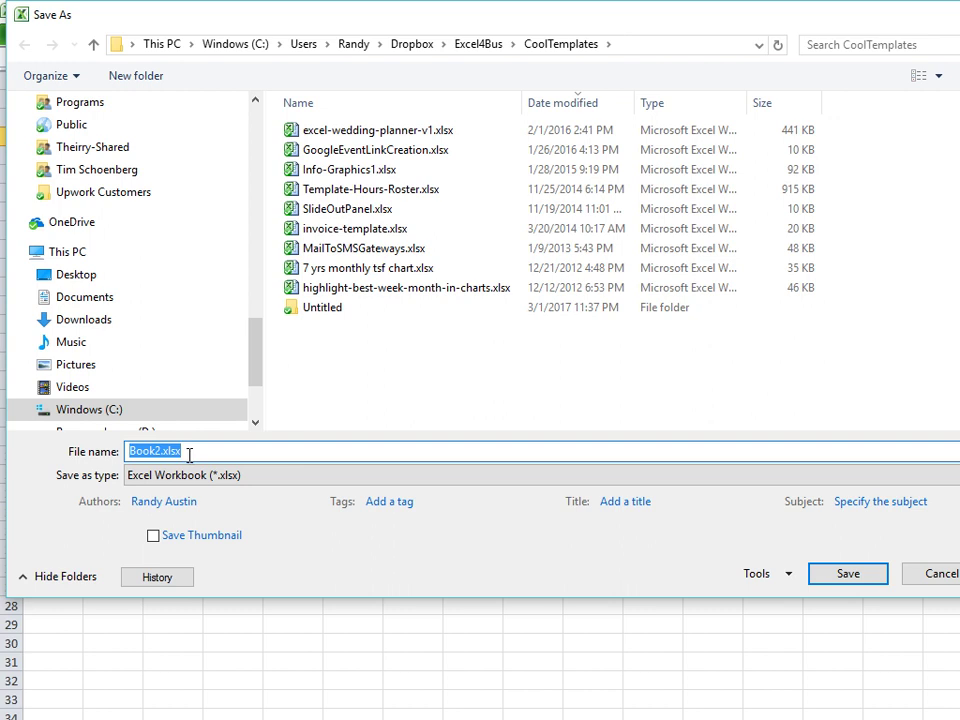
Step: Set Book2's save type to Excel Macro-Enabled Workbook (*.xlsm), then cancel the save
drag(183, 456, 165, 473)
click(166, 481)
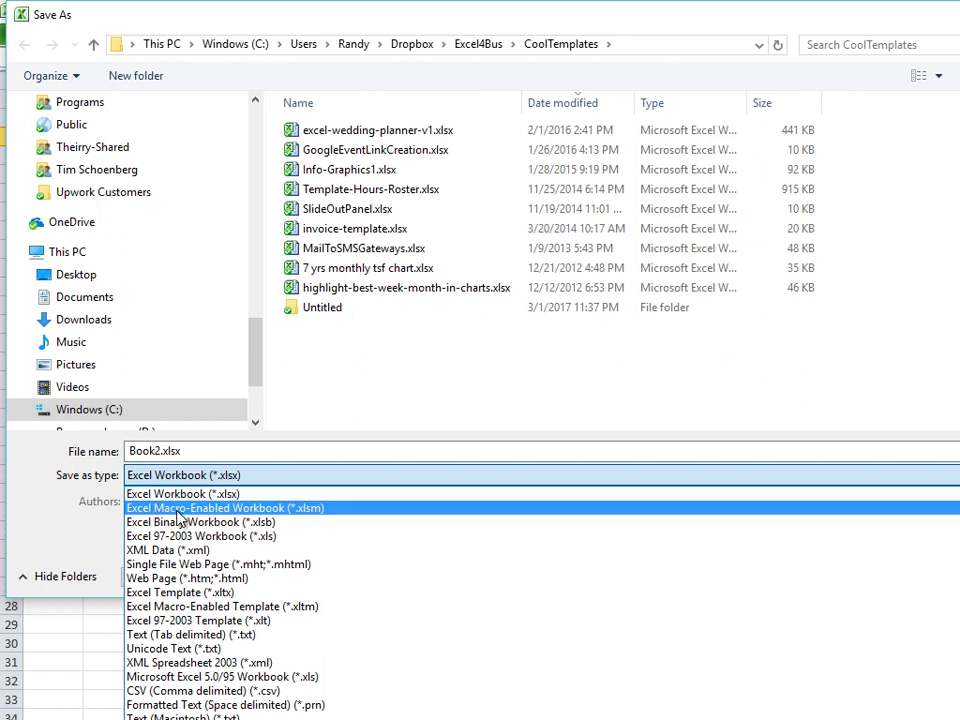
click(178, 510)
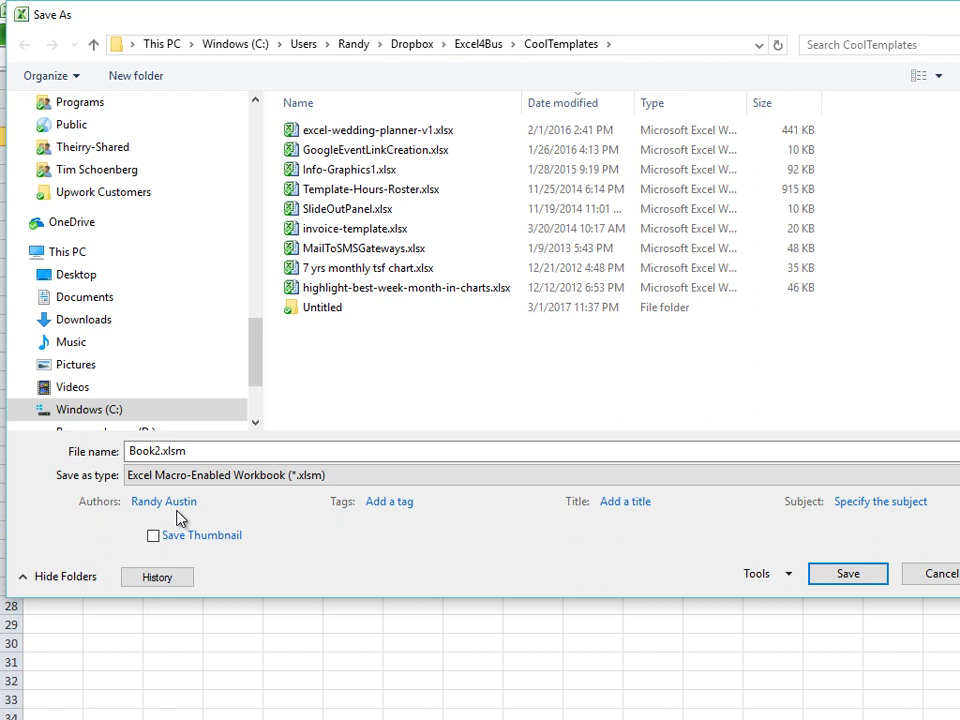
double_click(170, 450)
drag(200, 453, 180, 454)
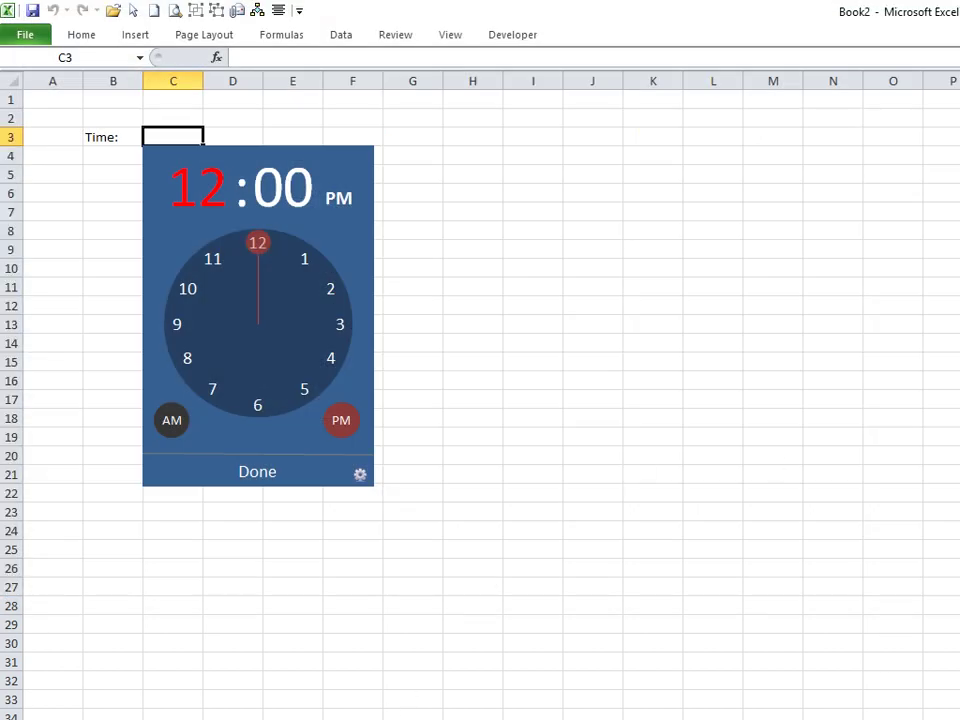
click(177, 660)
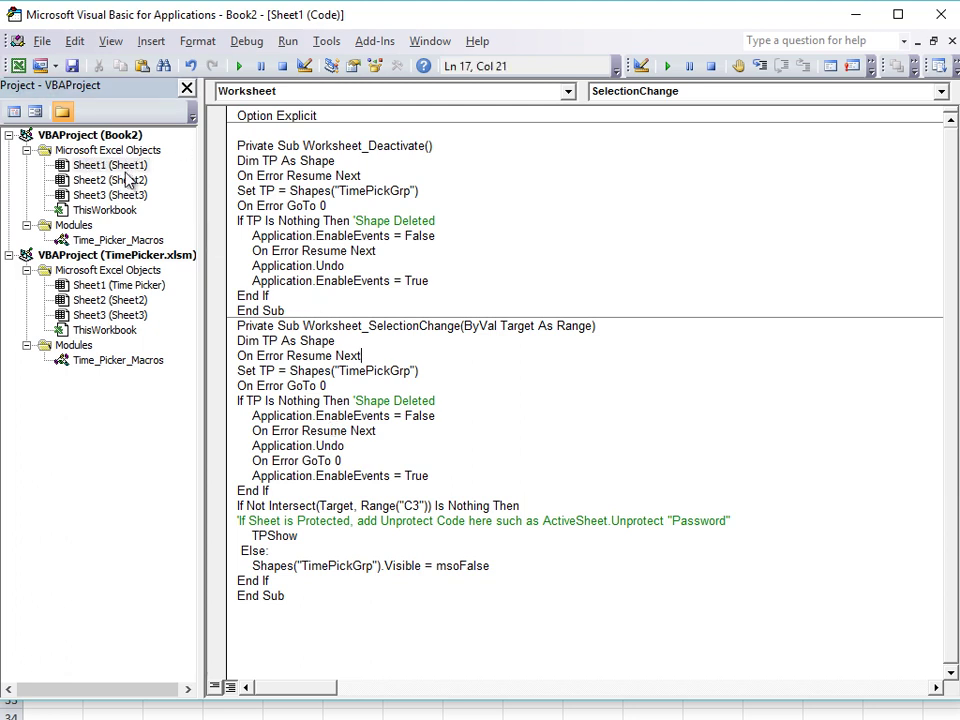
Step: Open Book2's Time_Picker_Macros module and select its protect-sheet comment line
click(97, 242)
double_click(97, 242)
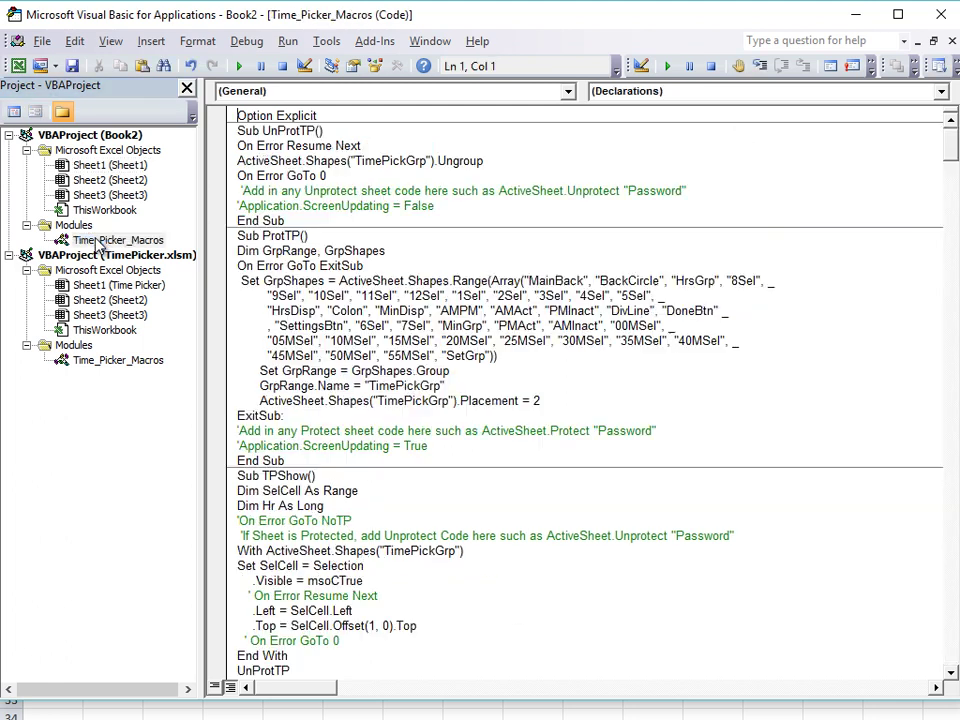
click(684, 428)
drag(684, 428, 242, 430)
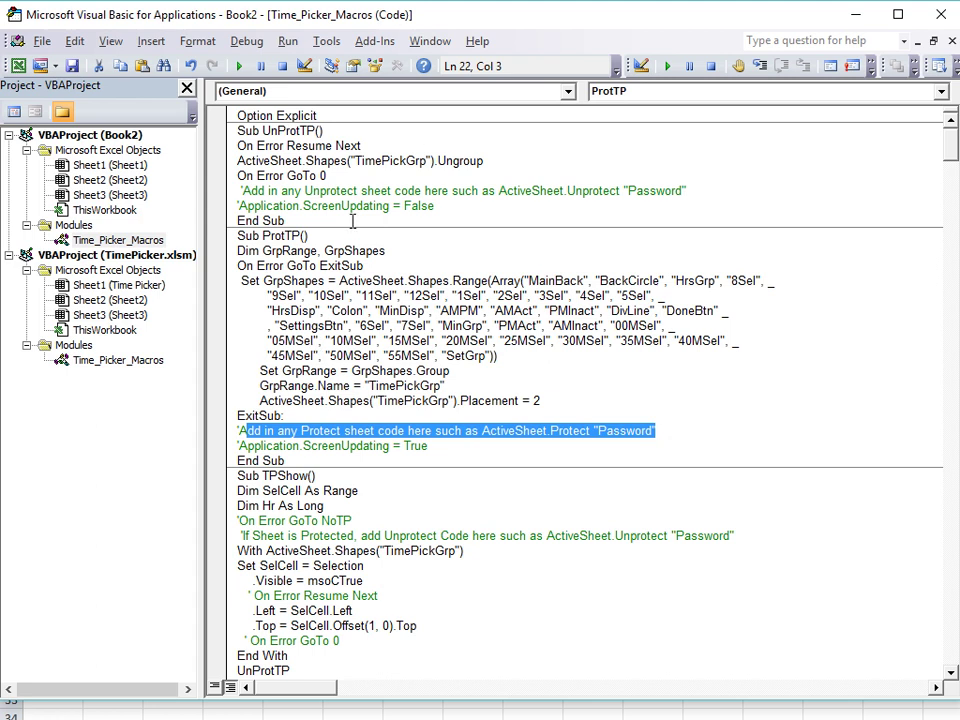
Step: Try uncommenting ActiveSheet.Unprotect, undo the change, and return to the Excel sheet
drag(267, 190, 458, 190)
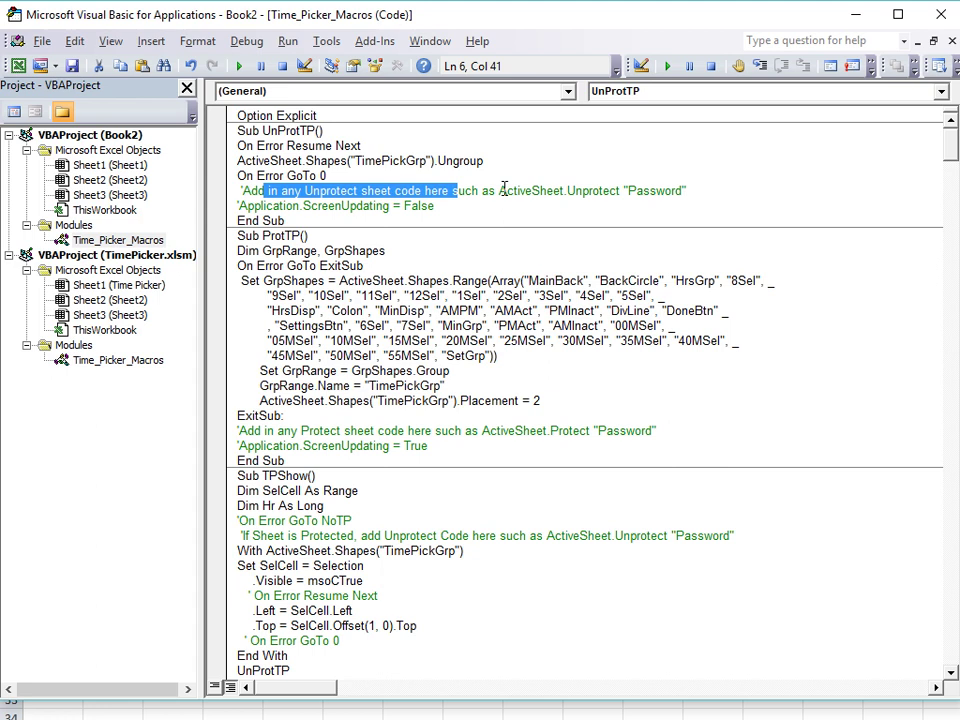
click(500, 190)
drag(500, 190, 229, 198)
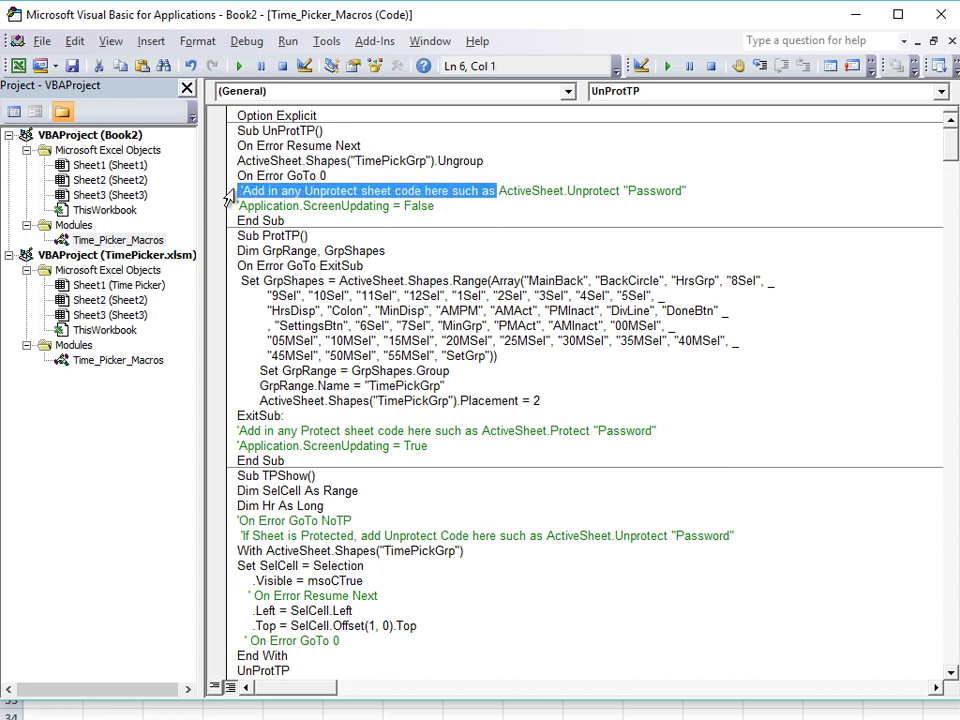
key(Delete)
drag(420, 190, 367, 190)
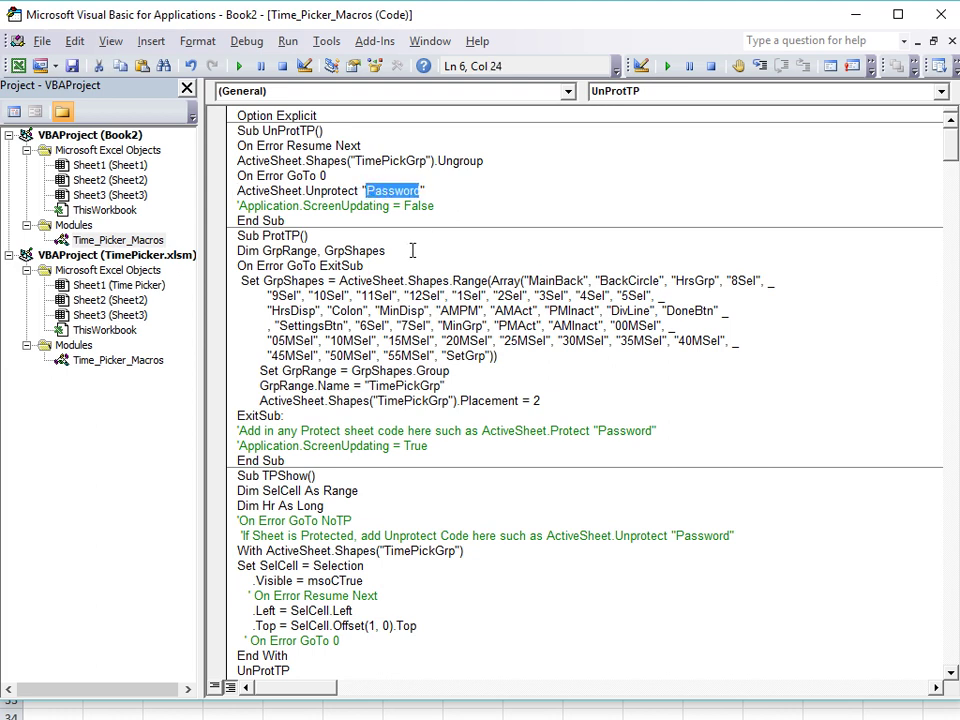
drag(381, 430, 504, 445)
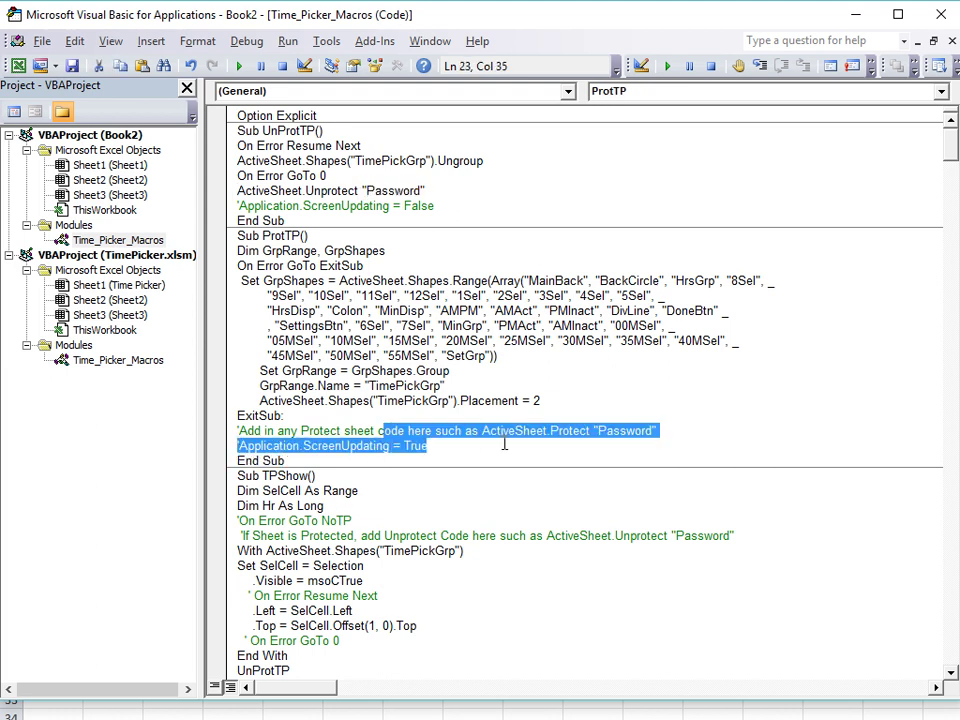
key(ctrl+z)
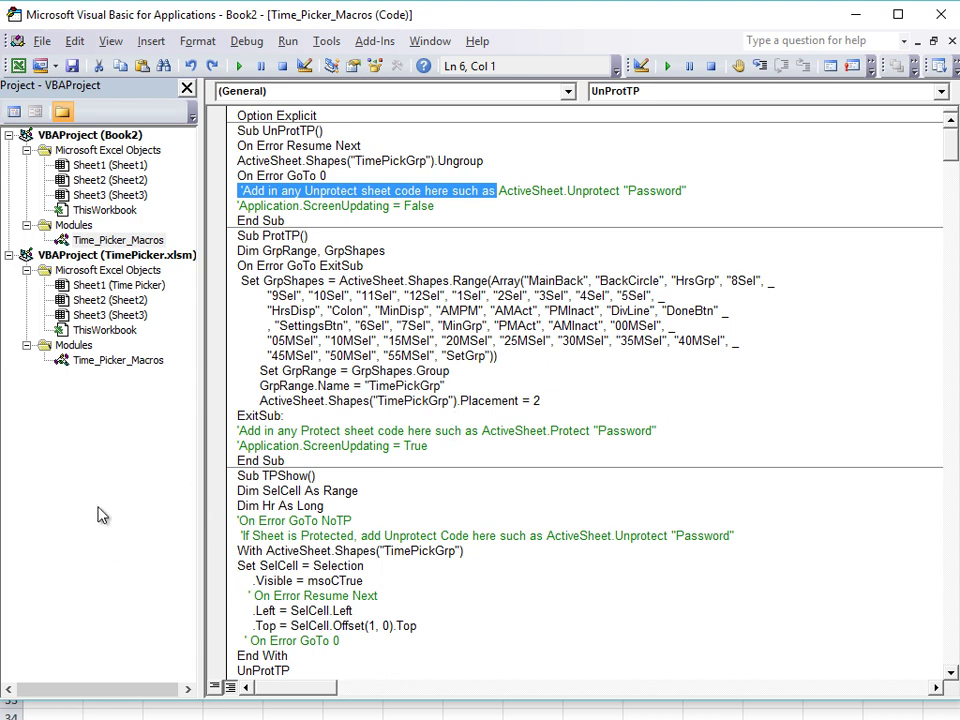
key(alt+F11)
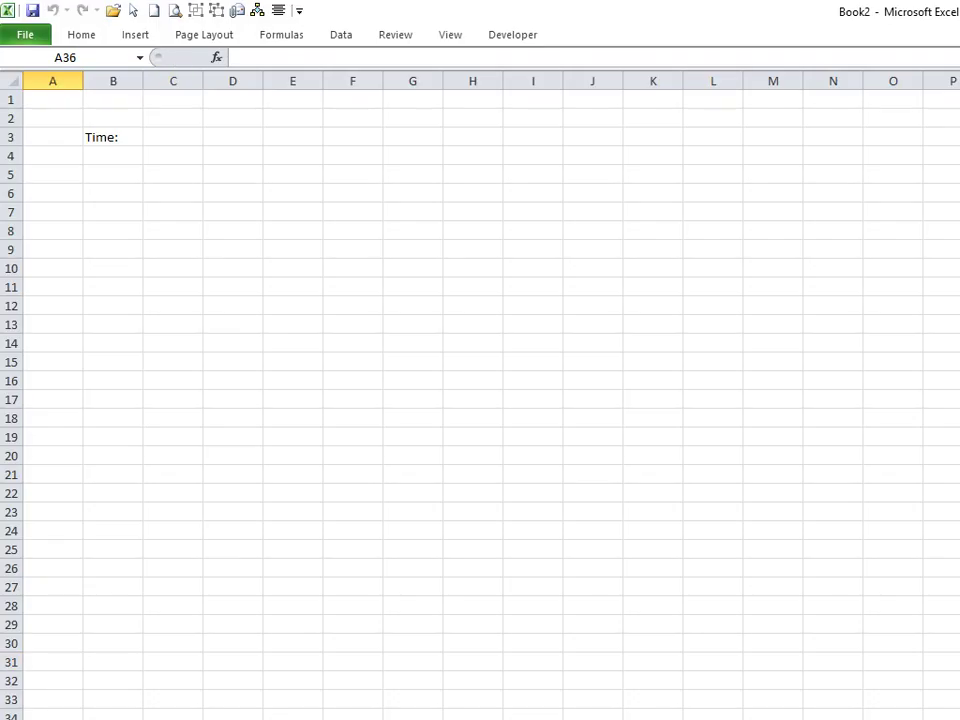